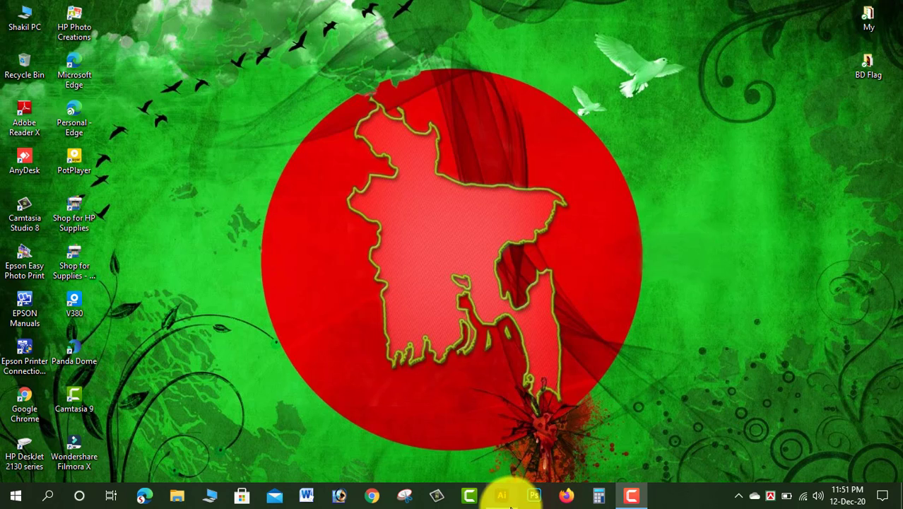
# Open Adobe Illustrator and create a new 1000 x 1000 px document from the recent custom preset.
pyautogui.click(506, 498)
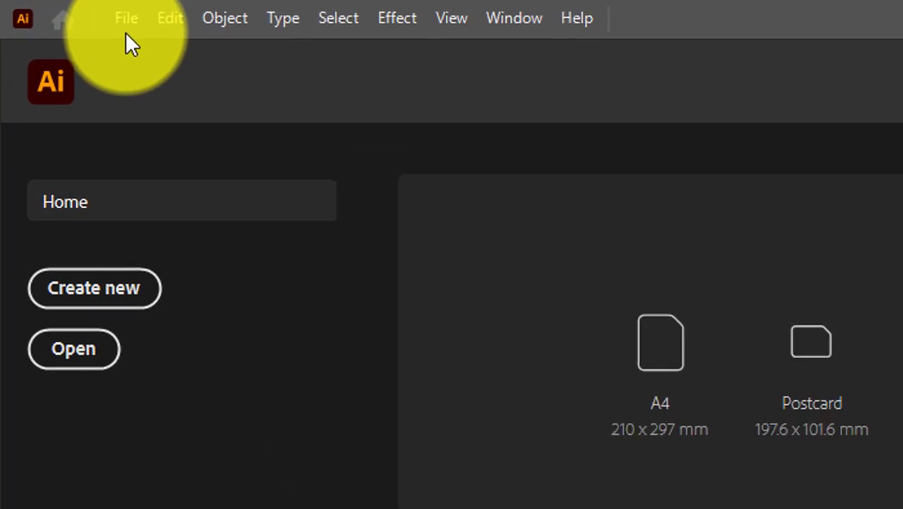
pyautogui.click(64, 10)
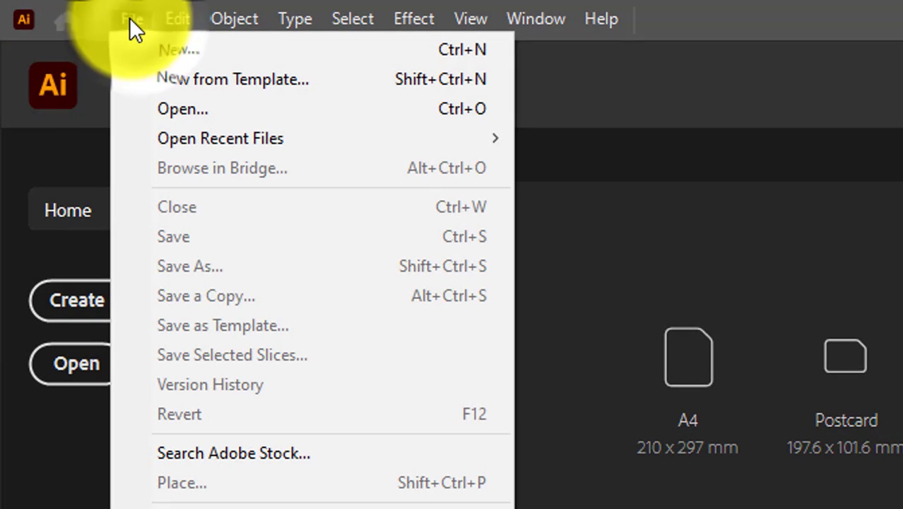
pyautogui.click(145, 50)
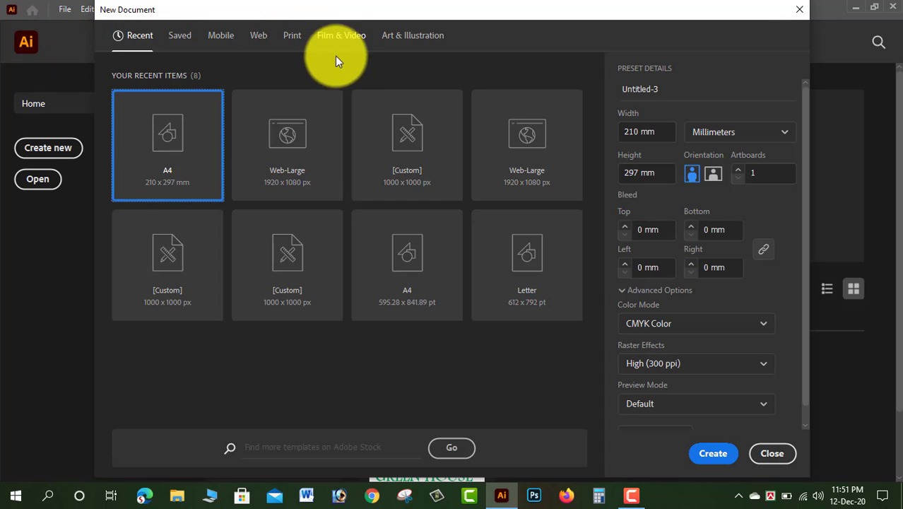
pyautogui.click(414, 159)
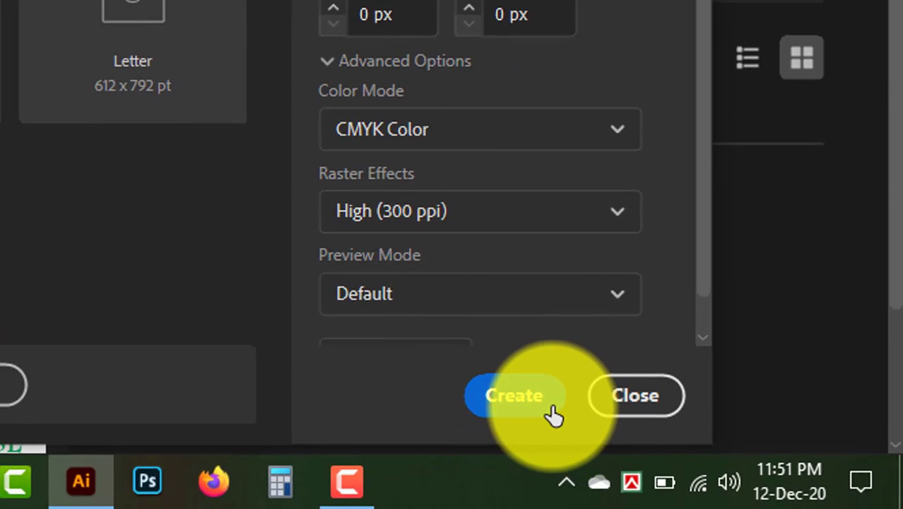
pyautogui.click(552, 413)
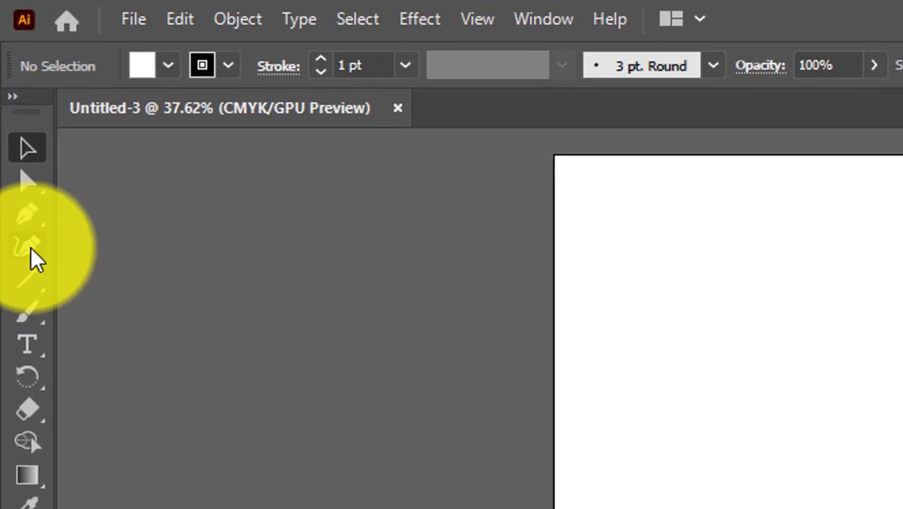
# Create a triangle in the upper middle of the artboard using a 3-sided polygon with a 100 px radius.
pyautogui.click(30, 272)
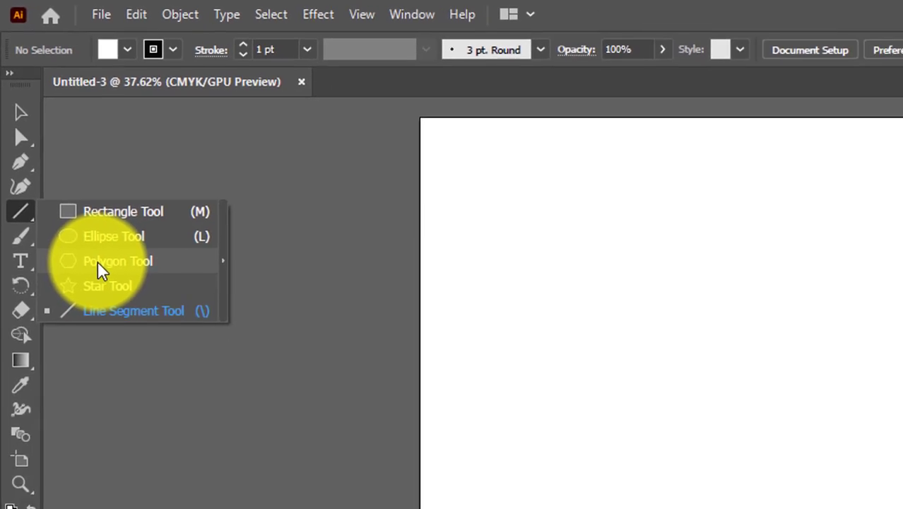
pyautogui.click(133, 356)
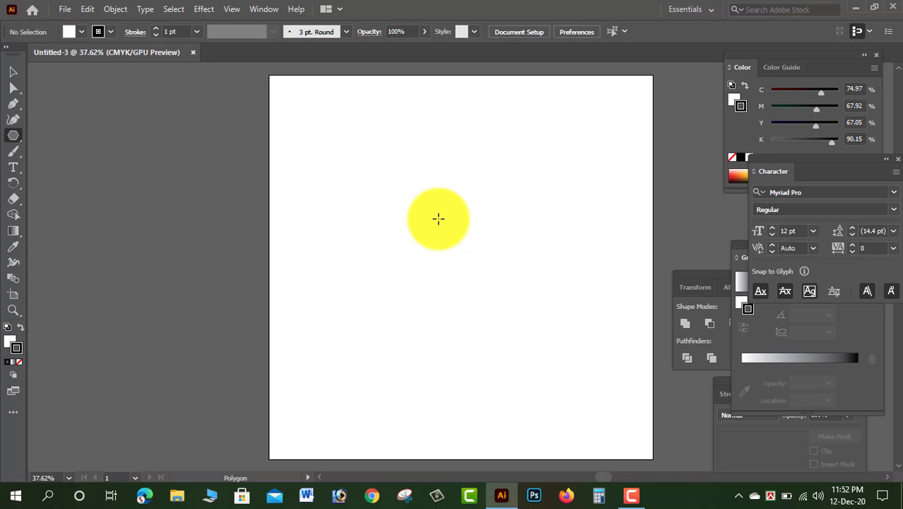
pyautogui.click(439, 219)
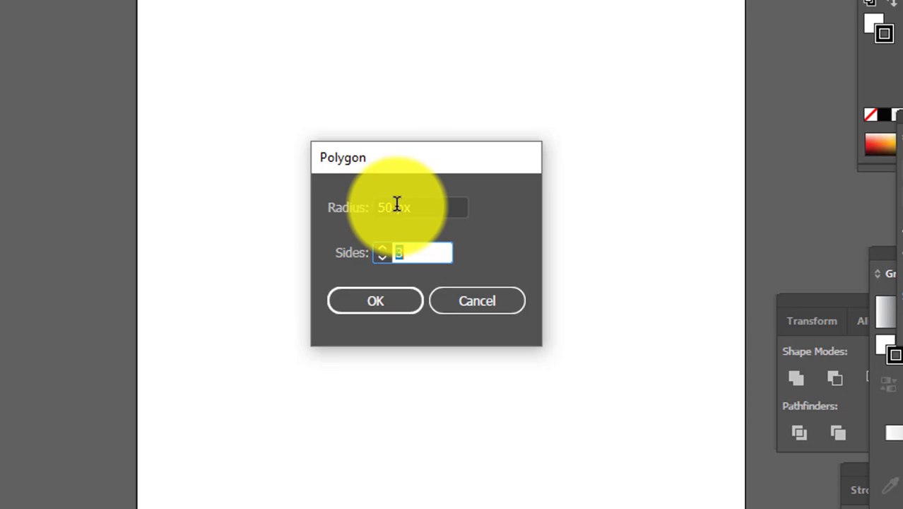
pyautogui.moveTo(398, 204); pyautogui.dragTo(348, 194)
pyautogui.write('100')
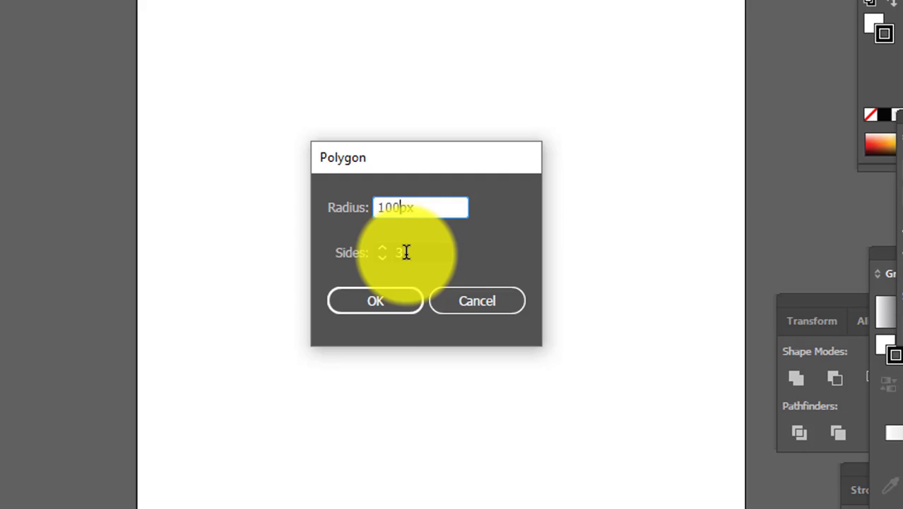
pyautogui.click(401, 301)
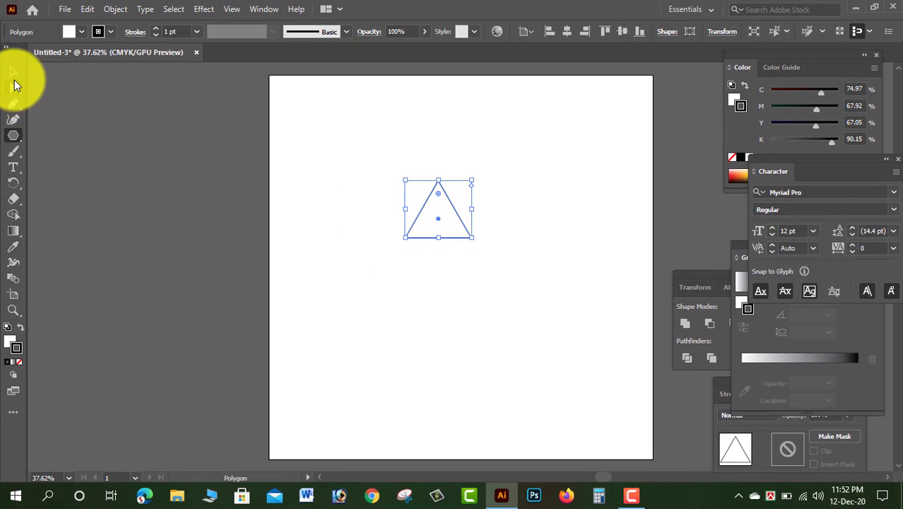
# Set the triangle's stroke weight to 10 pt, keeping the black stroke and white fill.
pyautogui.click(14, 75)
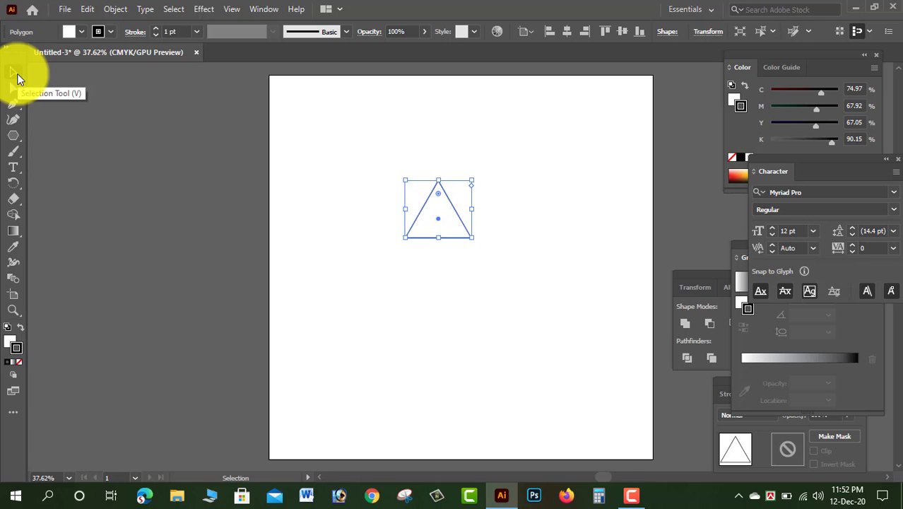
pyautogui.hotkey('ctrl', '=')
pyautogui.hotkey('ctrl', '=')
pyautogui.hotkey('ctrl', '=')
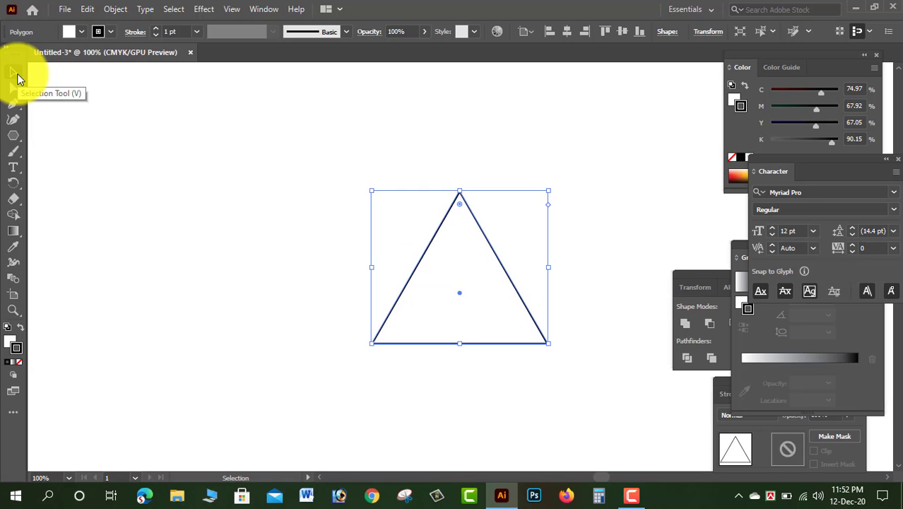
pyautogui.click(541, 226)
pyautogui.moveTo(561, 178); pyautogui.dragTo(413, 251)
pyautogui.click(541, 126)
pyautogui.click(546, 122)
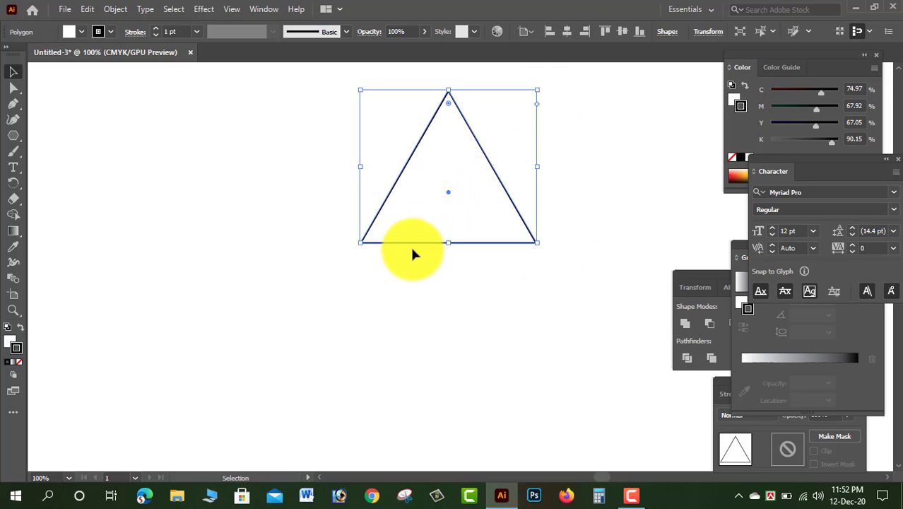
pyautogui.click(74, 32)
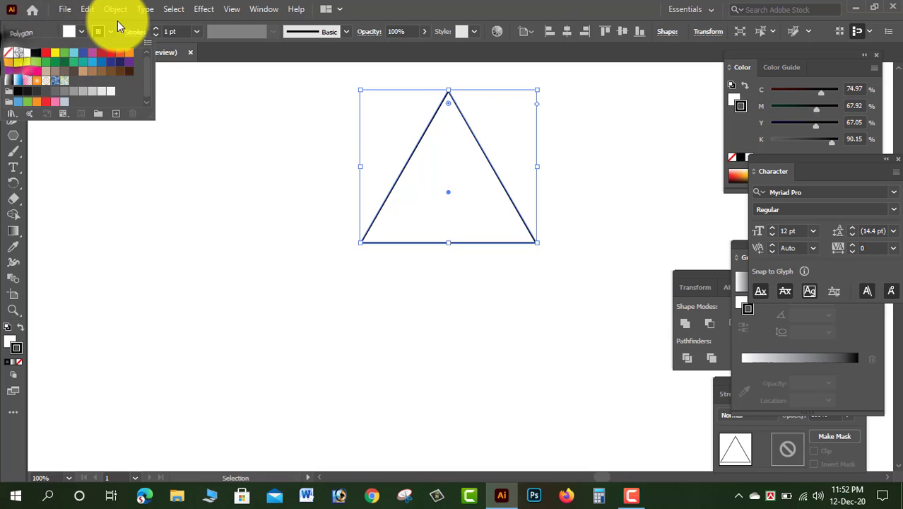
pyautogui.click(110, 31)
pyautogui.click(110, 31)
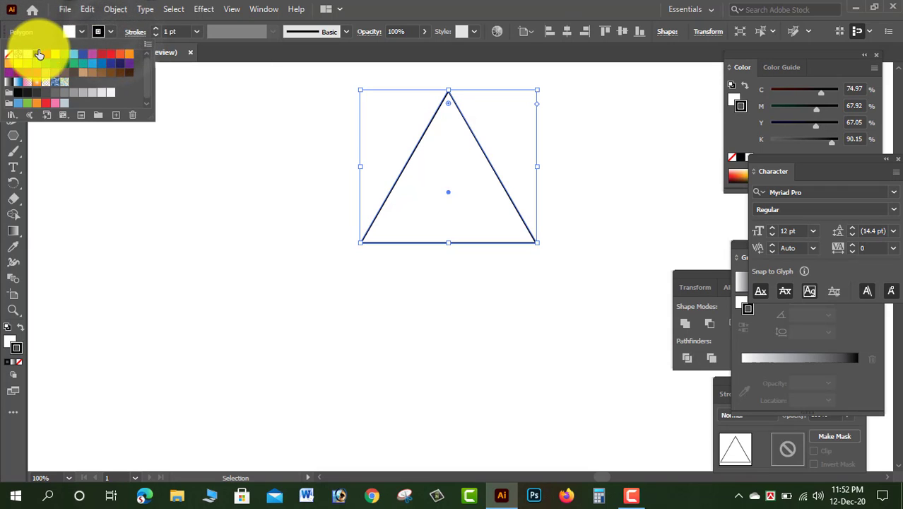
pyautogui.click(195, 33)
pyautogui.click(197, 33)
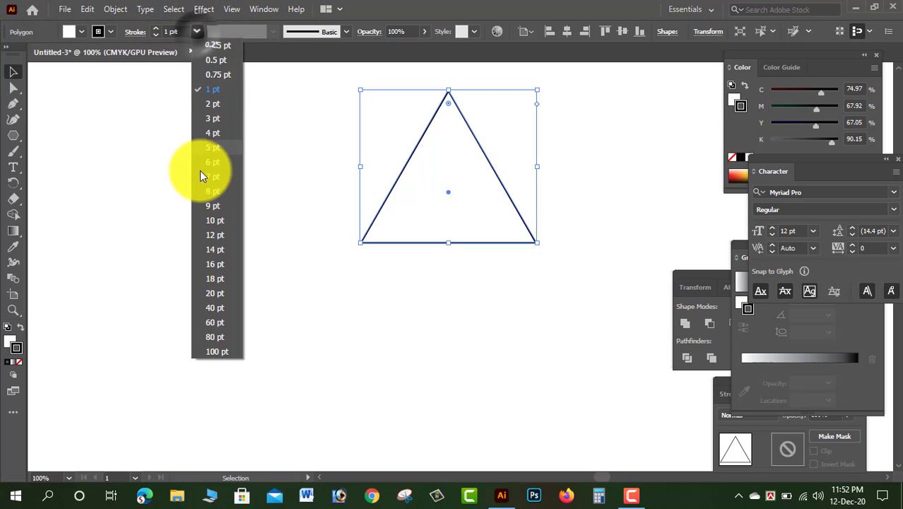
pyautogui.click(206, 219)
pyautogui.click(243, 147)
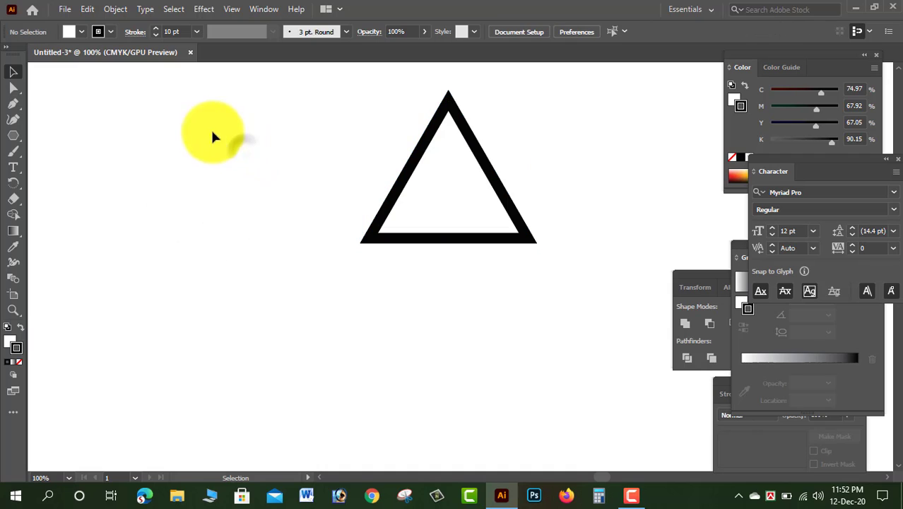
# Draw an upright rectangle centred under the triangle, overlapping its base, as the body of the house.
pyautogui.click(17, 141)
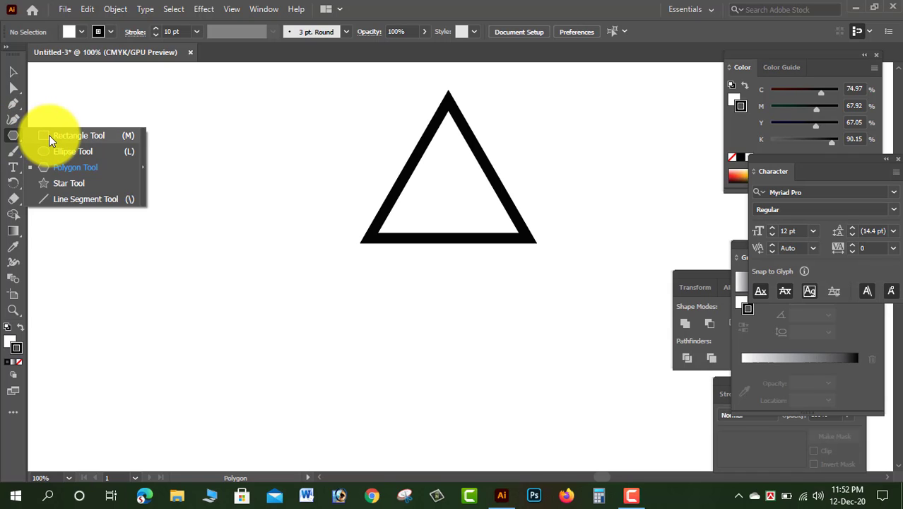
pyautogui.click(50, 138)
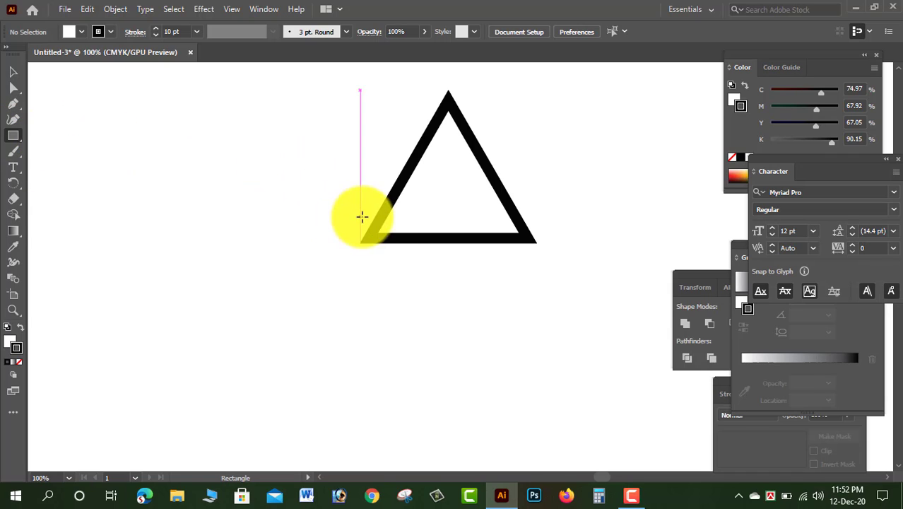
pyautogui.moveTo(397, 213); pyautogui.dragTo(501, 340)
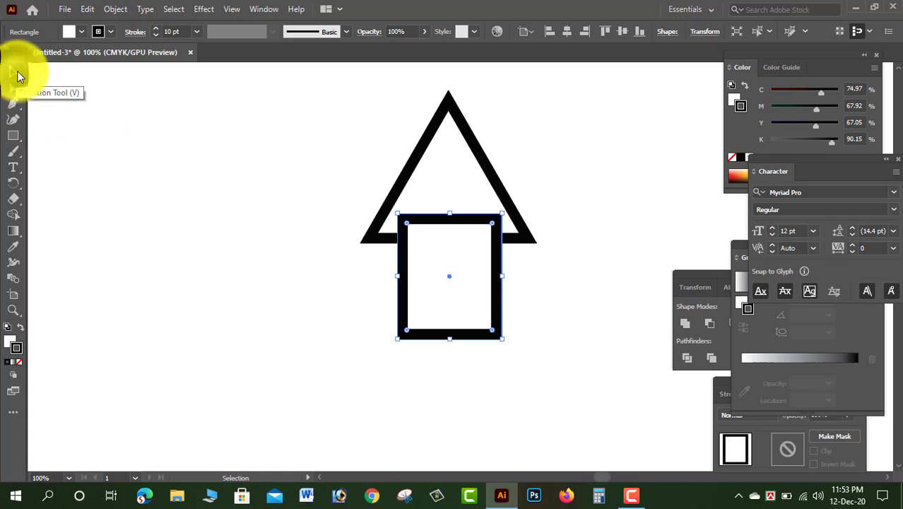
# Set the rectangle's fill to None, keeping its black outline.
pyautogui.click(15, 74)
pyautogui.click(71, 31)
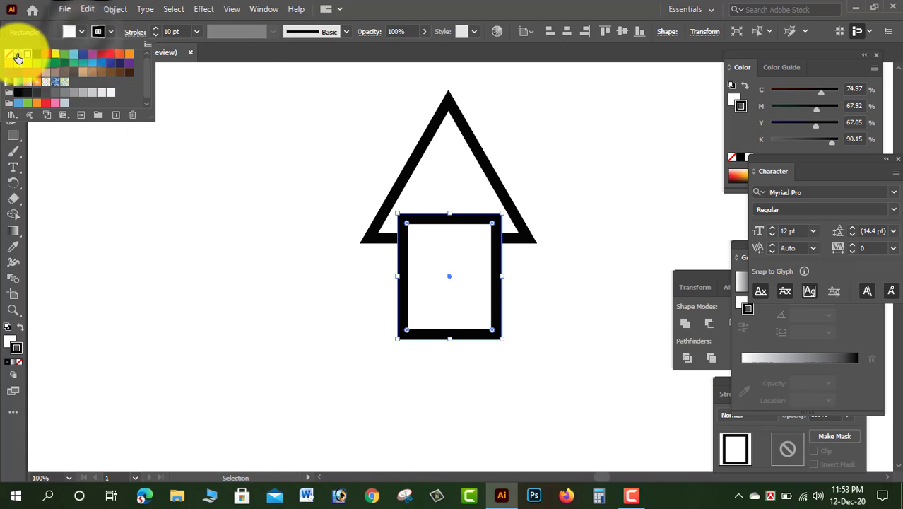
pyautogui.click(120, 72)
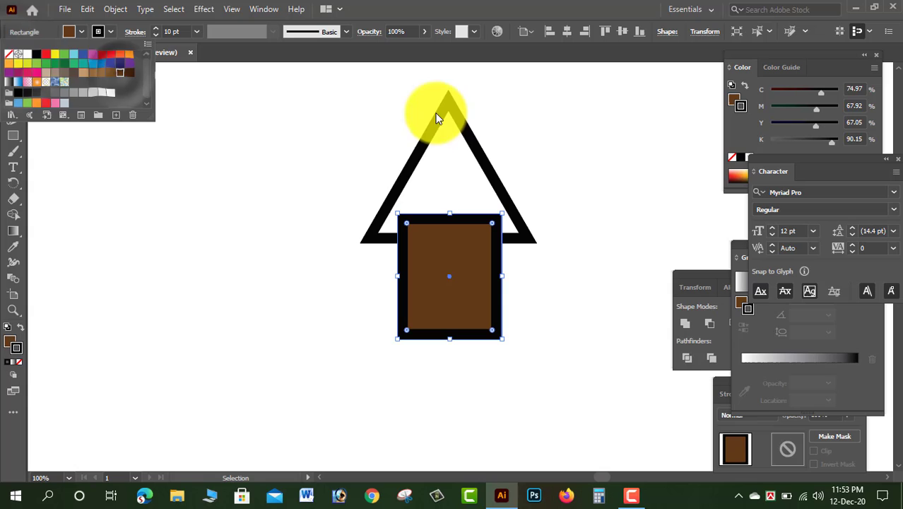
pyautogui.click(6, 56)
pyautogui.click(195, 118)
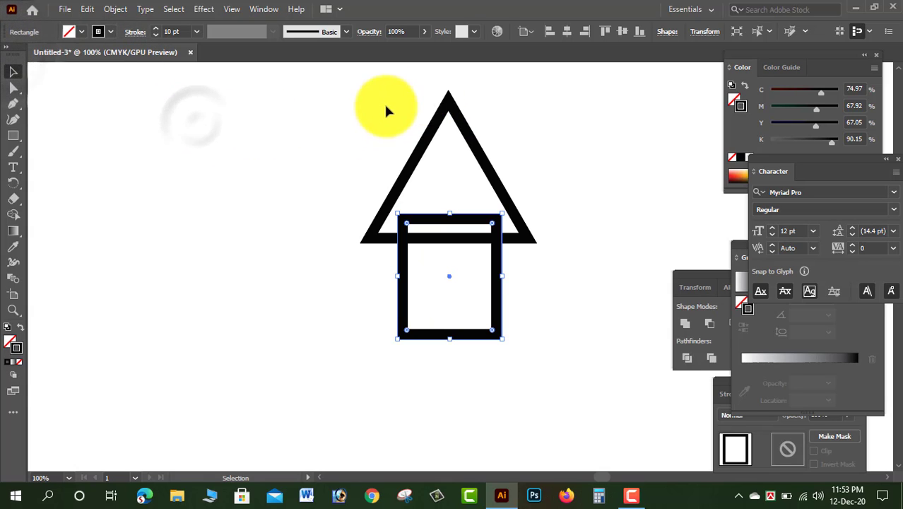
# Widen the triangle towards the right into a broader roof, and stretch the rectangle's right side to suit it.
pyautogui.moveTo(384, 101); pyautogui.dragTo(602, 174)
pyautogui.click(515, 274)
pyautogui.click(498, 289)
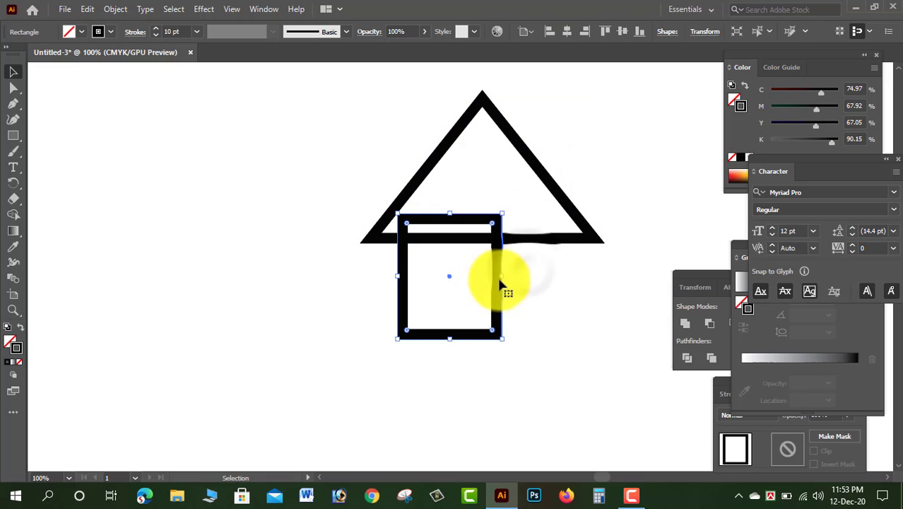
pyautogui.moveTo(503, 277); pyautogui.dragTo(559, 281)
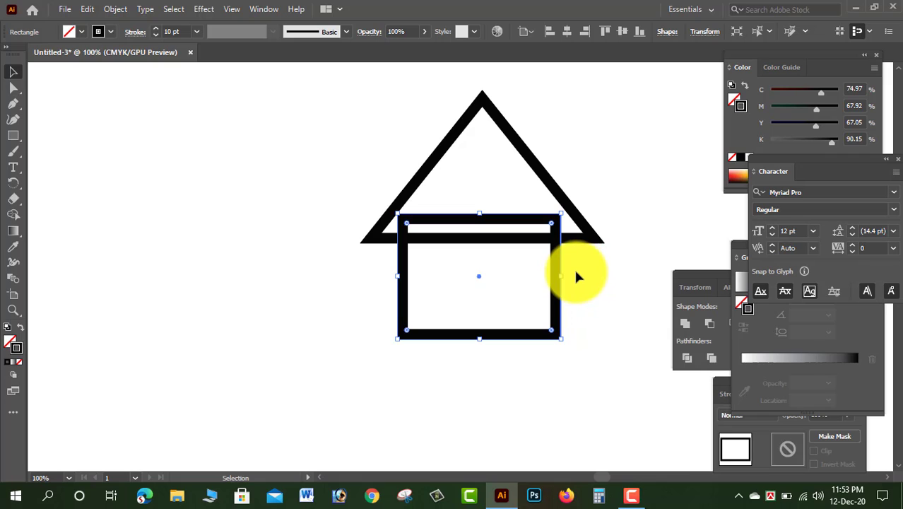
# Nudge the rectangle slightly right and narrow it a little from its right side to fit under the roof.
pyautogui.press('Right')
pyautogui.press('Right')
pyautogui.press('Right')
pyautogui.press('Right')
pyautogui.press('Right')
pyautogui.press('Right')
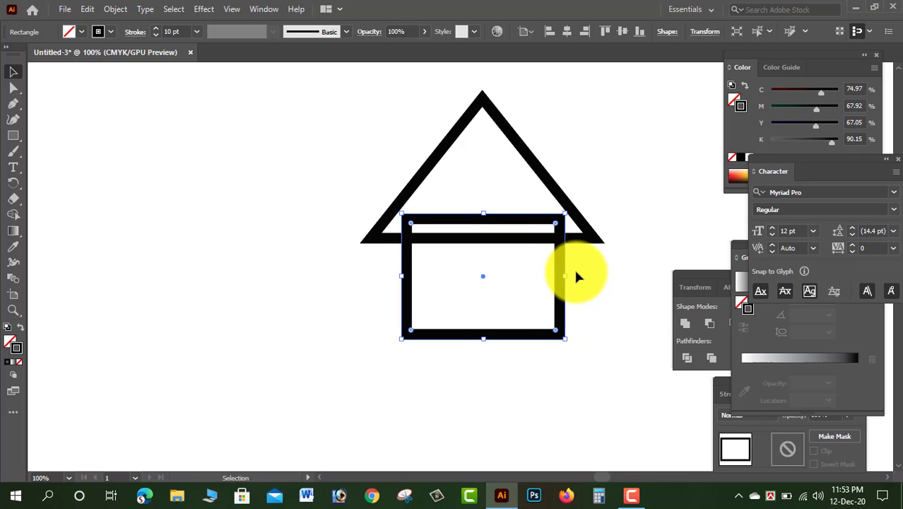
pyautogui.click(640, 185)
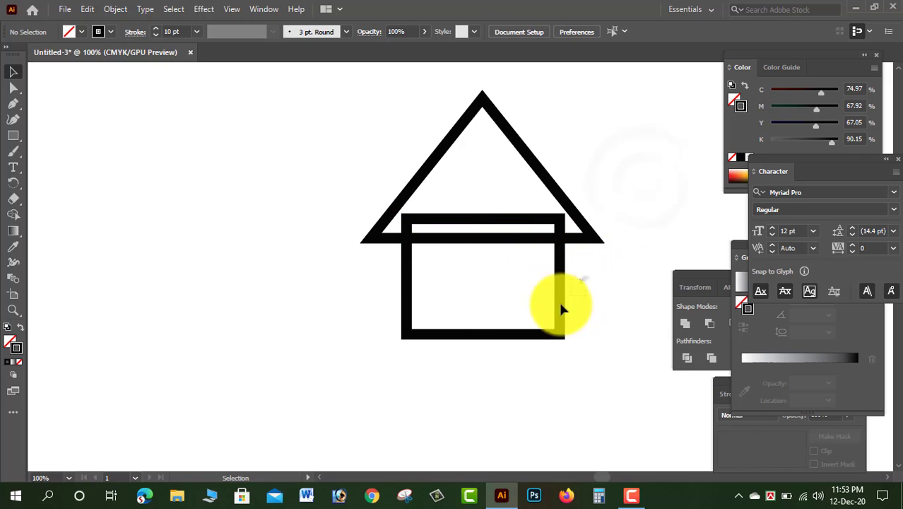
pyautogui.click(566, 285)
pyautogui.moveTo(564, 274); pyautogui.dragTo(559, 275)
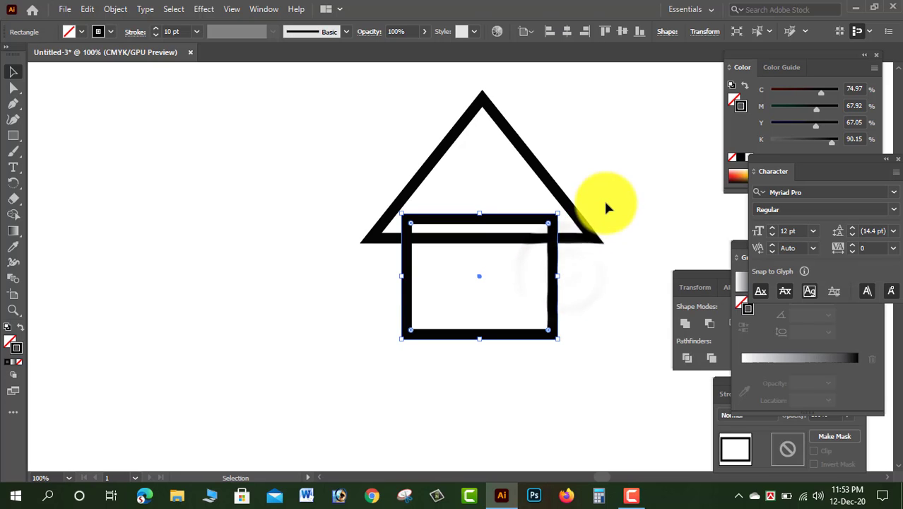
# Align the triangle and the rectangle to each other by their horizontal centres.
pyautogui.moveTo(601, 127); pyautogui.dragTo(364, 360)
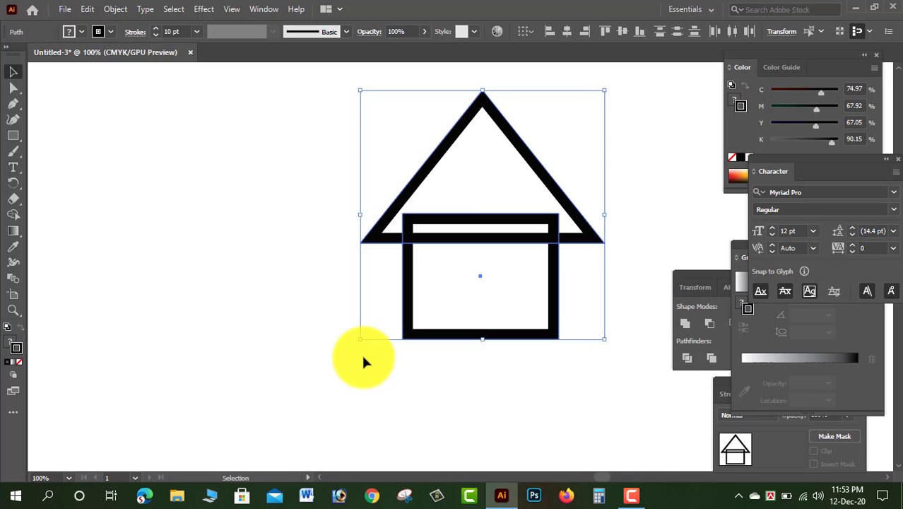
pyautogui.click(566, 31)
pyautogui.click(625, 144)
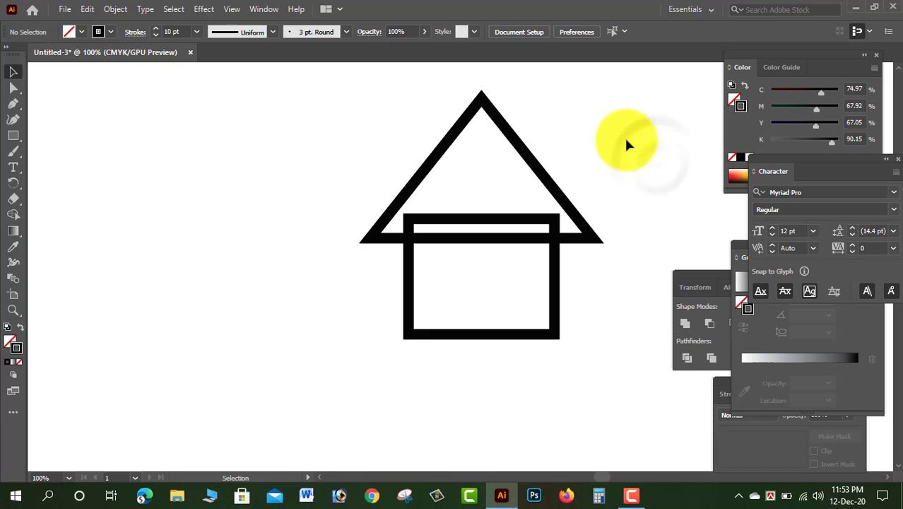
# Draw a straight horizontal ground line along the rectangle's bottom edge, extending well past both sides of the house.
pyautogui.scroll(-2, 622, 138)
pyautogui.scroll(-4, 622, 139)
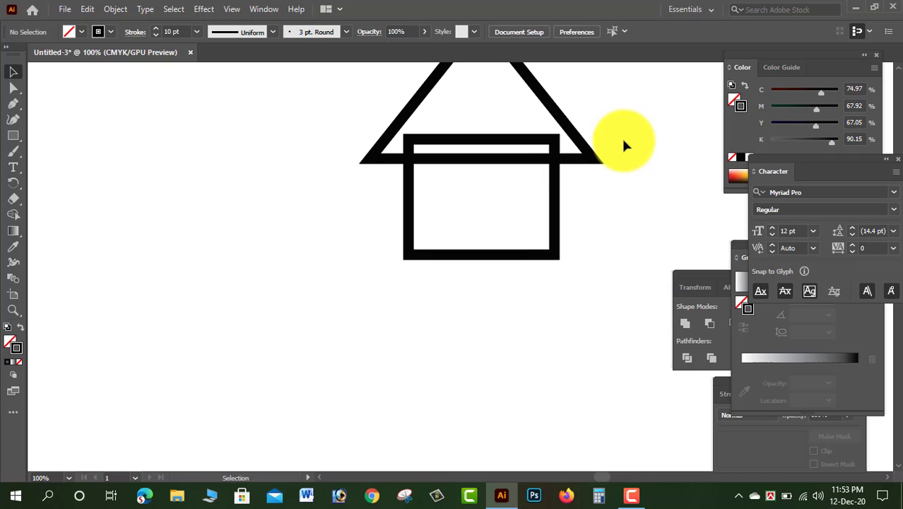
pyautogui.click(17, 144)
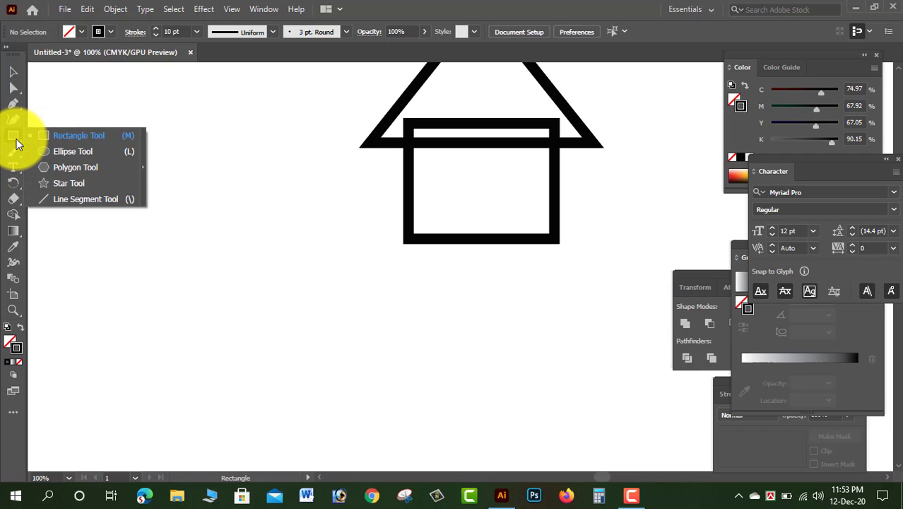
pyautogui.click(61, 199)
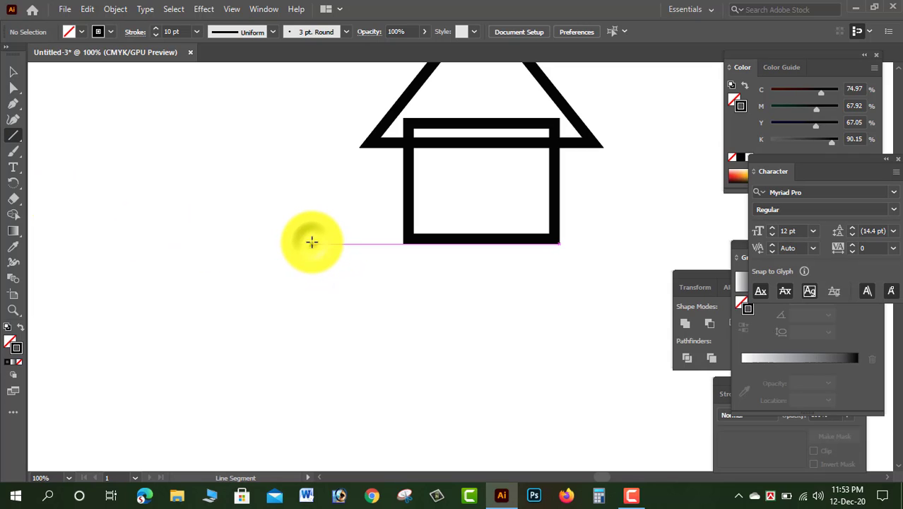
pyautogui.moveTo(311, 243); pyautogui.dragTo(671, 275)
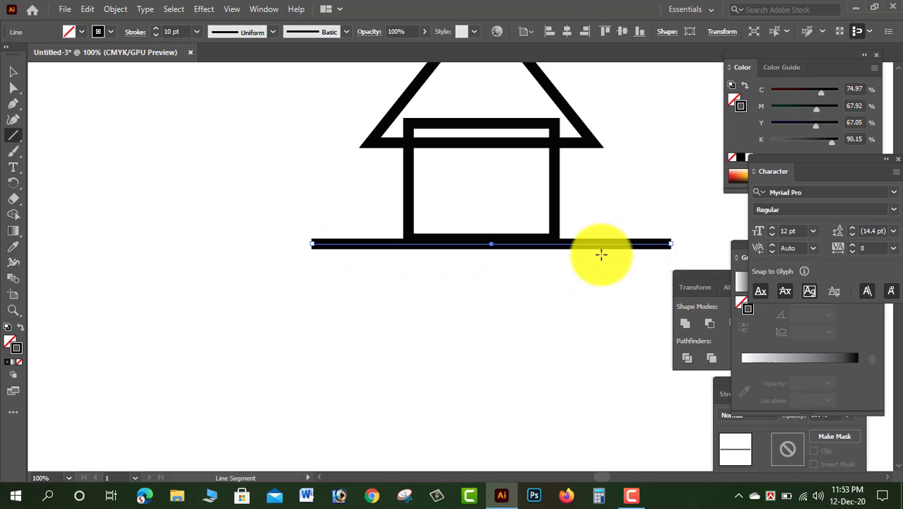
pyautogui.click(17, 73)
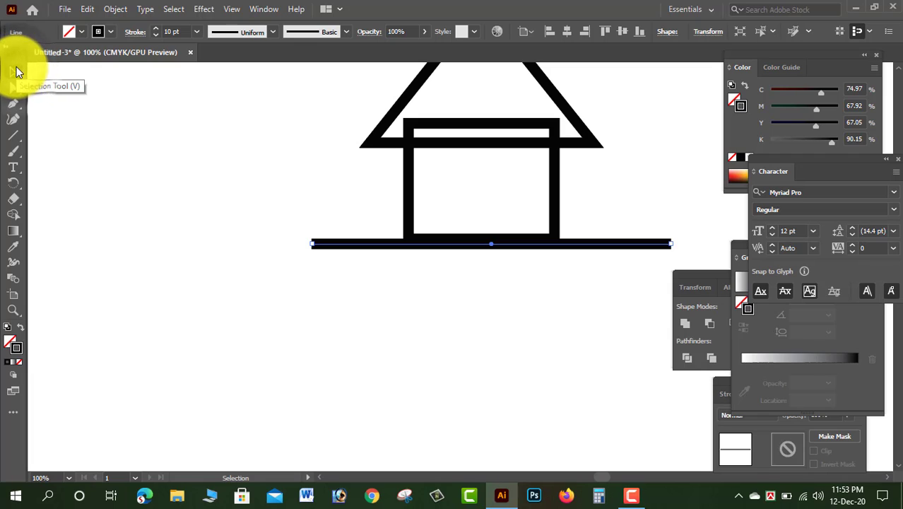
# Nudge the ground line slightly upward so it overlaps the bottom edge of the house's rectangle.
pyautogui.press('Up')
pyautogui.press('Up')
pyautogui.press('Up')
pyautogui.press('Up')
pyautogui.press('Up')
pyautogui.press('Up')
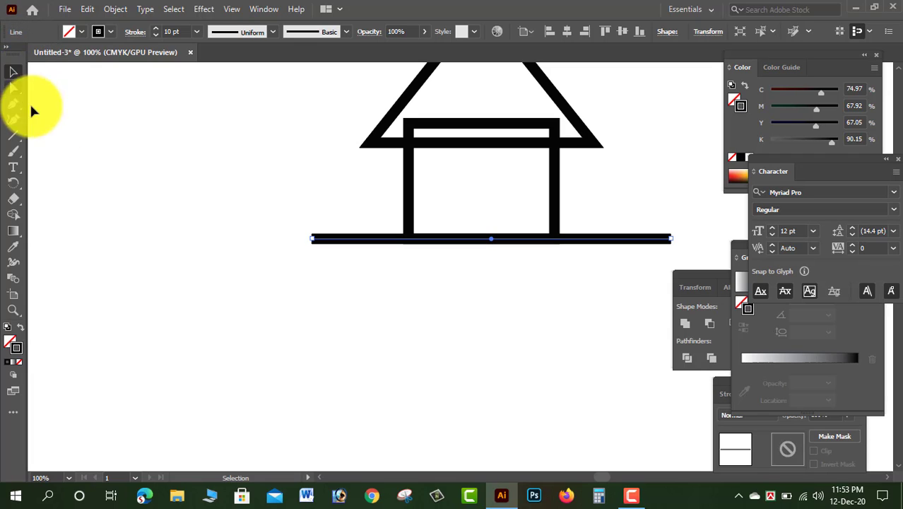
pyautogui.click(489, 273)
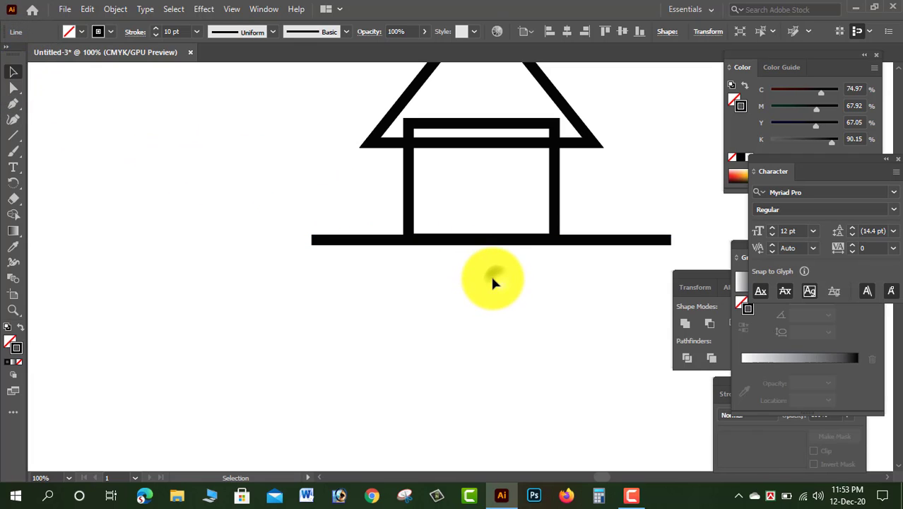
# Draw a second, shorter straight horizontal line just below the ground line, roughly centred beneath it.
pyautogui.click(13, 135)
pyautogui.moveTo(337, 263)
pyautogui.mouseDown()
pyautogui.moveTo(603, 298)
pyautogui.moveTo(645, 295)
pyautogui.mouseUp()
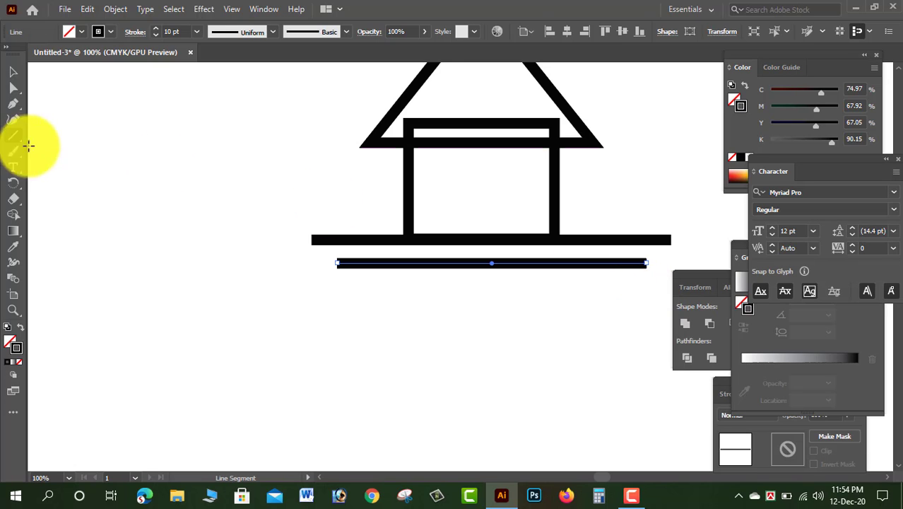
pyautogui.click(13, 73)
pyautogui.click(95, 115)
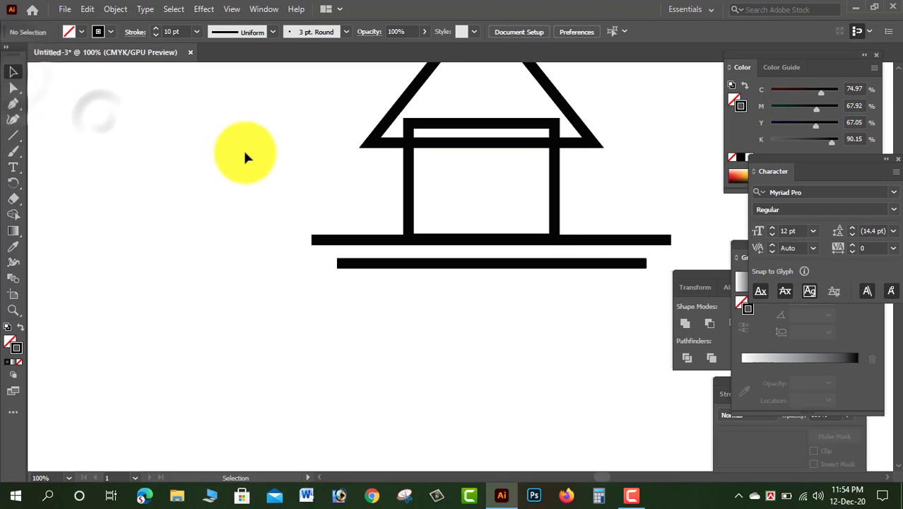
# Draw a straight vertical line as a plant stem, standing on the ground line near its right end.
pyautogui.scroll(3, 567, 212)
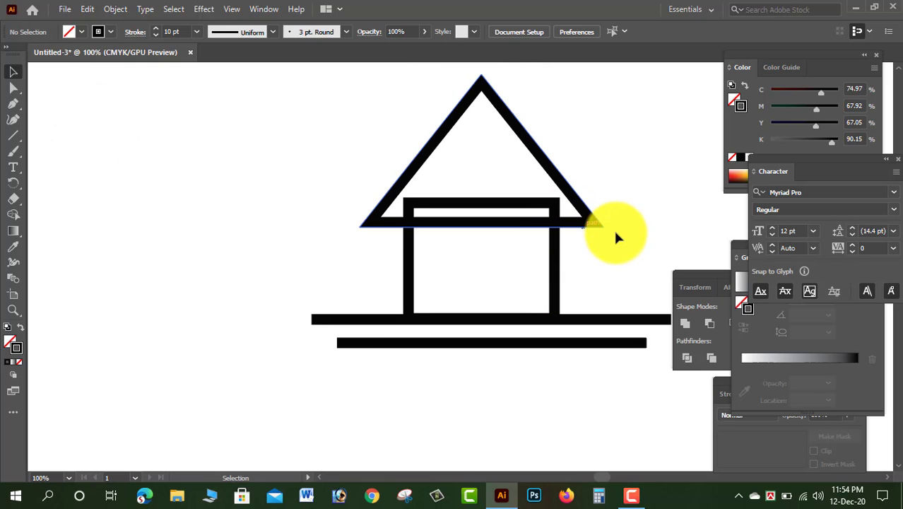
pyautogui.press('space')
pyautogui.moveTo(628, 233); pyautogui.dragTo(506, 237)
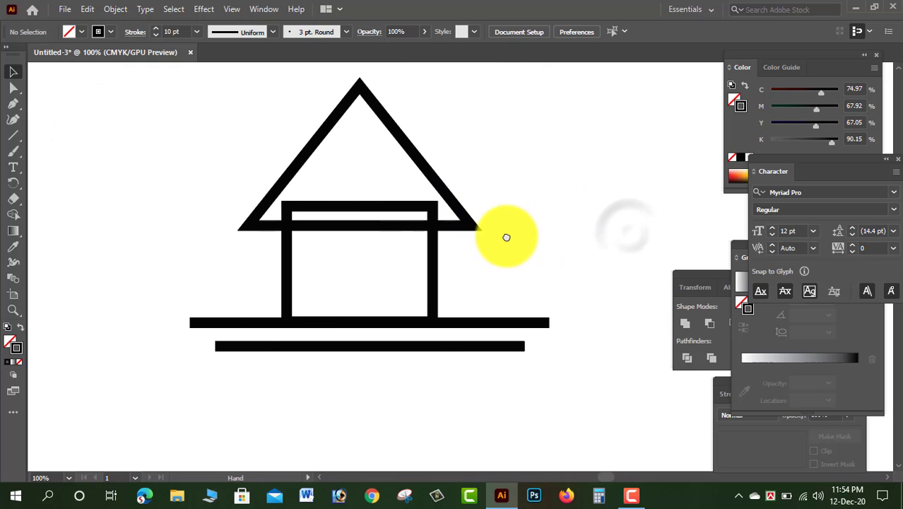
pyautogui.click(13, 134)
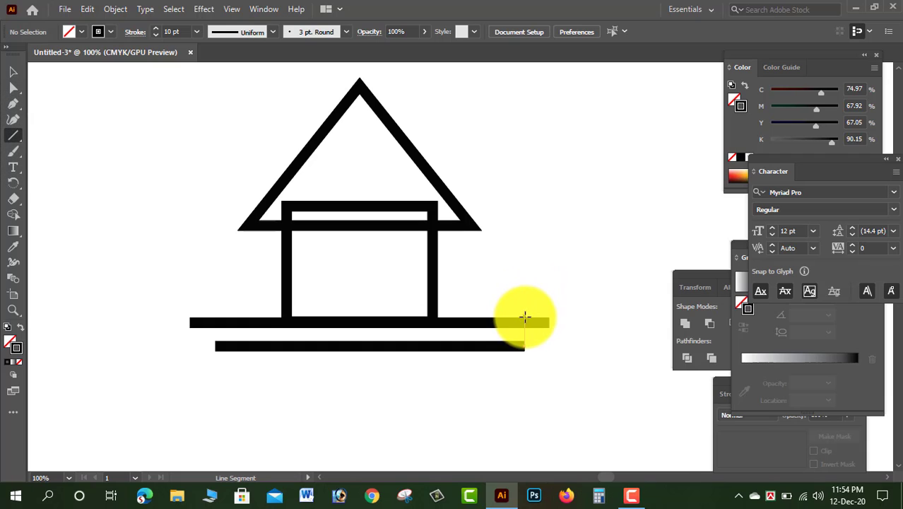
pyautogui.moveTo(525, 317); pyautogui.dragTo(524, 229)
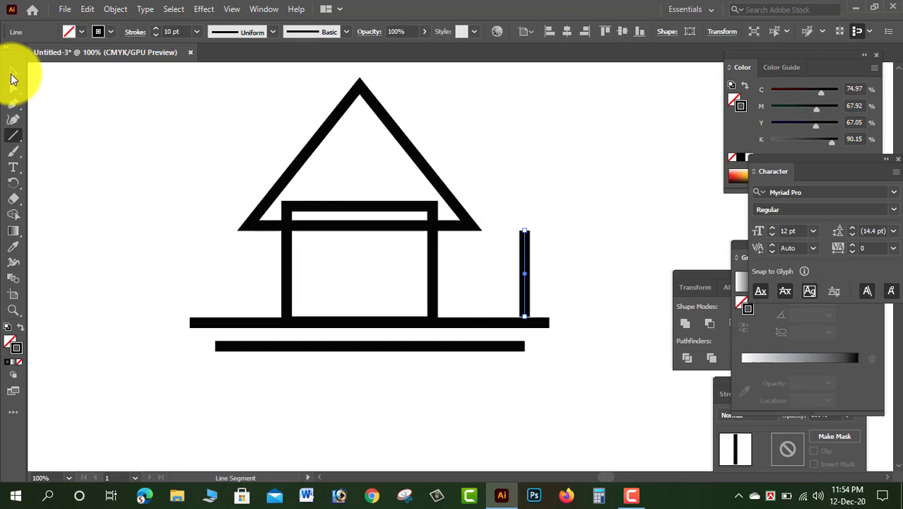
pyautogui.click(13, 73)
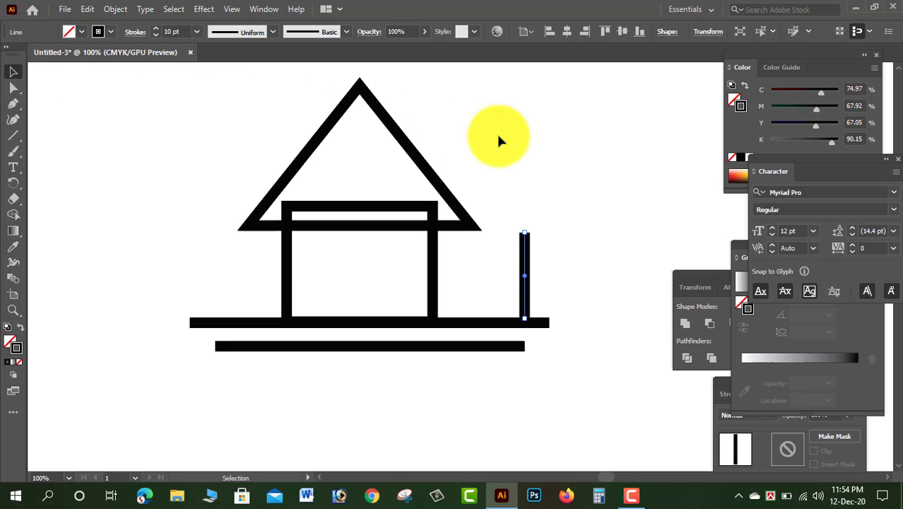
pyautogui.click(558, 150)
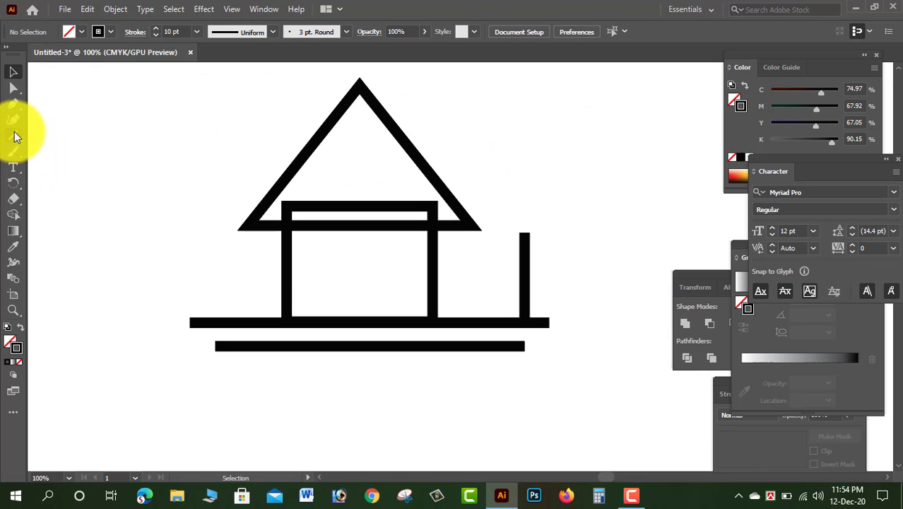
# Draw a small closed leaf shape about 28 x 17 px with the Pen tool, attached to the stem's right side.
pyautogui.click(14, 104)
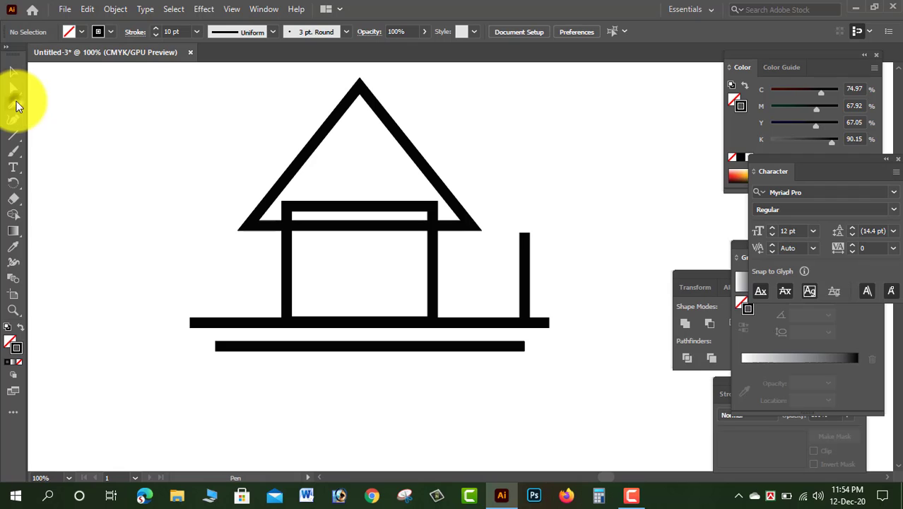
pyautogui.click(530, 275)
pyautogui.moveTo(557, 260)
pyautogui.mouseDown()
pyautogui.moveTo(579, 261)
pyautogui.moveTo(484, 273)
pyautogui.moveTo(504, 273)
pyautogui.moveTo(497, 263)
pyautogui.mouseUp()
pyautogui.click(558, 260)
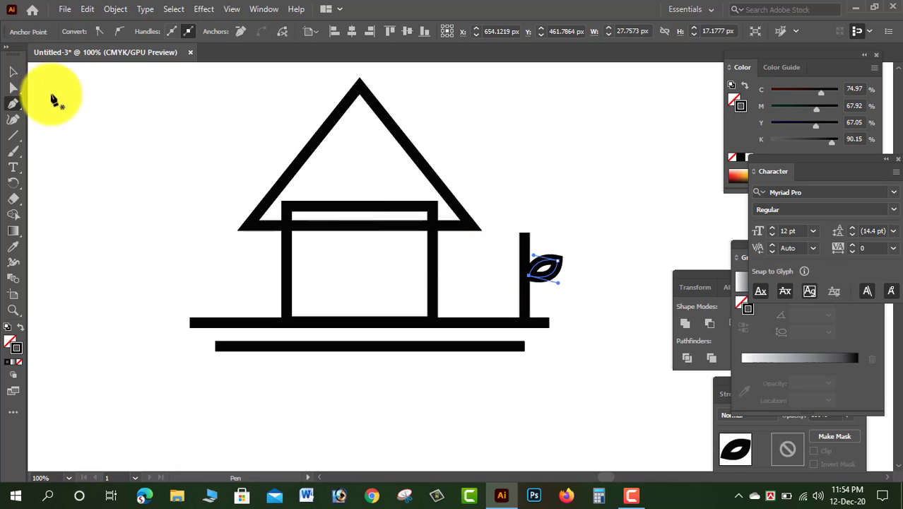
pyautogui.doubleClick(13, 71)
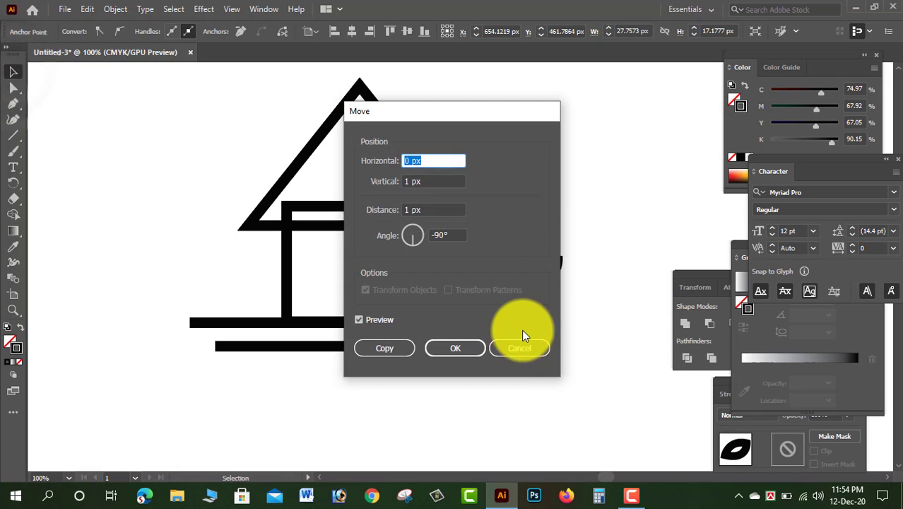
pyautogui.click(521, 346)
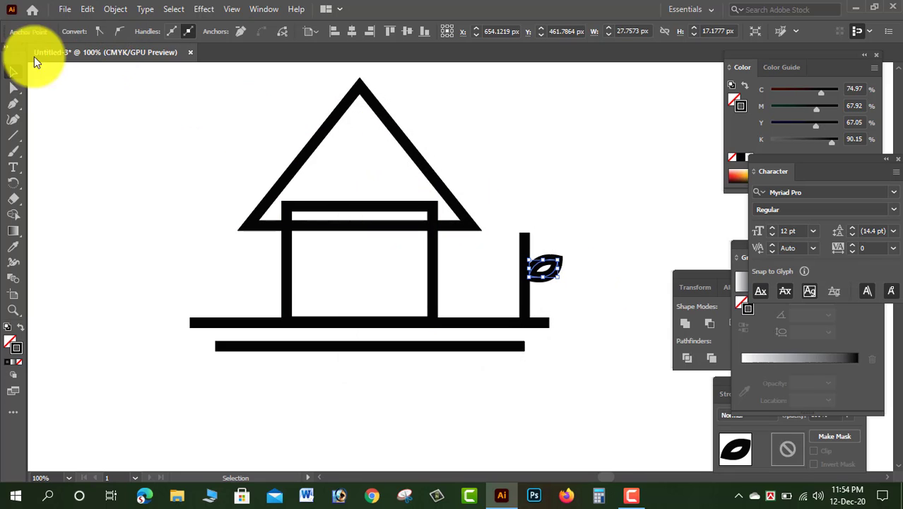
pyautogui.click(156, 96)
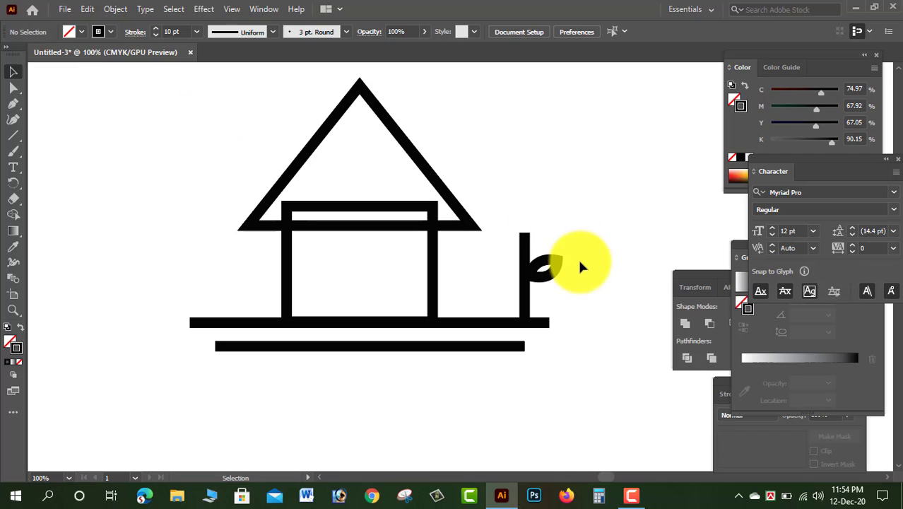
# Copy the leaf, paste it in place, and move the copy straight up to the top of the stem.
pyautogui.click(556, 276)
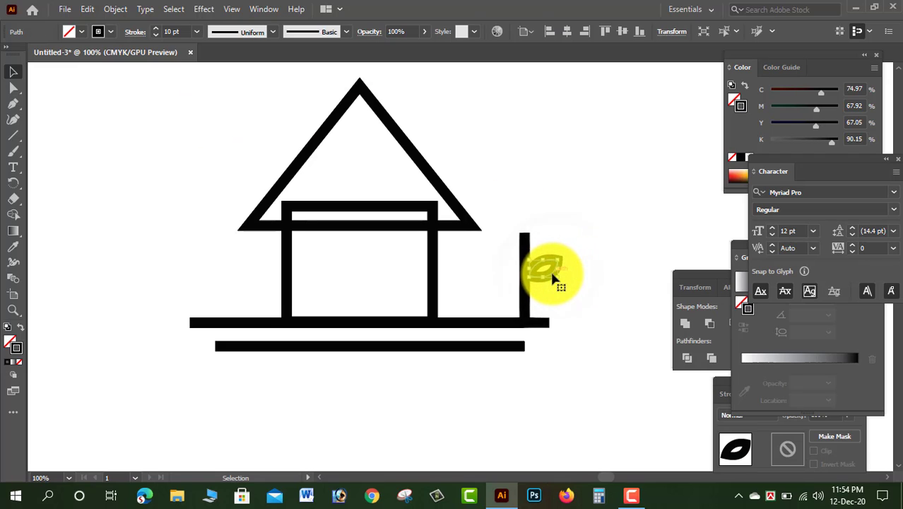
pyautogui.click(92, 10)
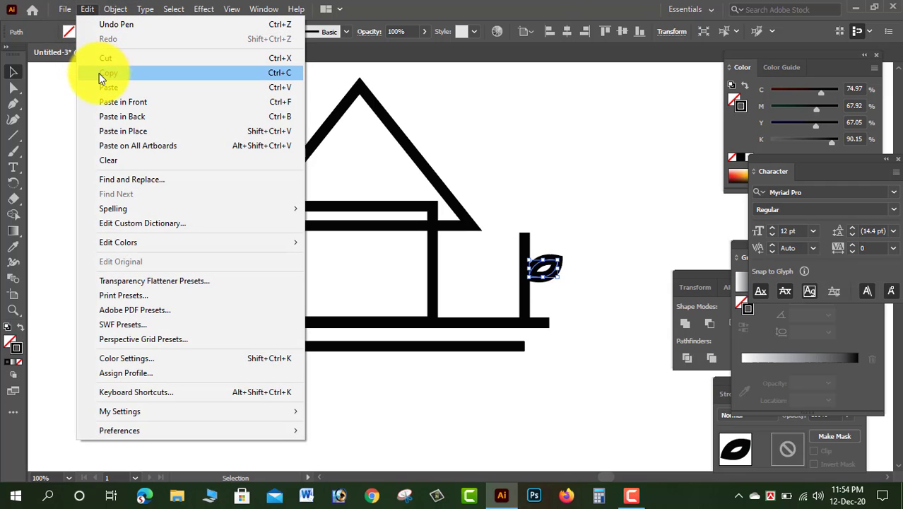
pyautogui.click(99, 73)
pyautogui.click(83, 11)
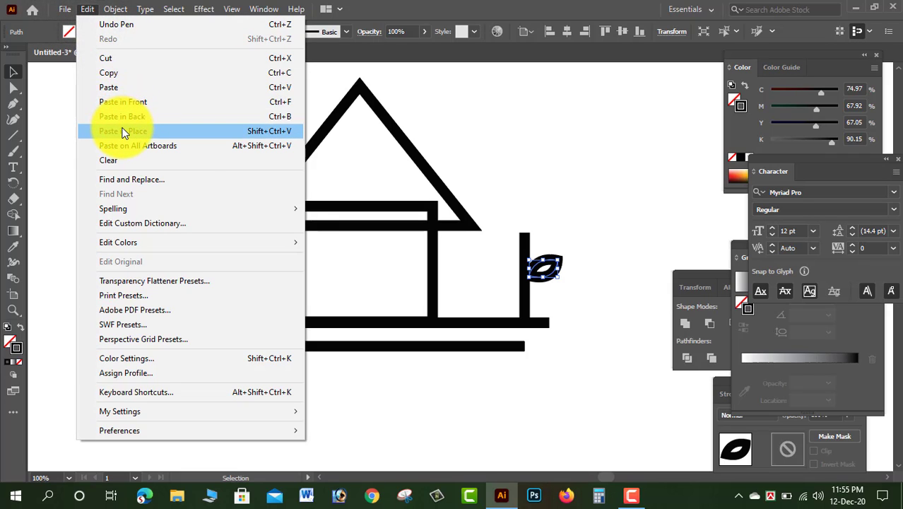
pyautogui.click(122, 132)
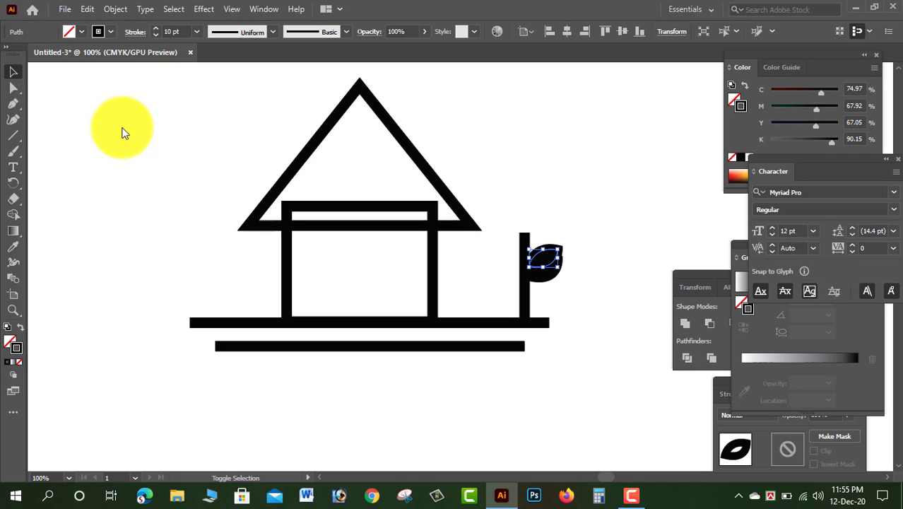
pyautogui.hotkey('shift', 'Up')
pyautogui.hotkey('shift', 'Up')
pyautogui.hotkey('shift', 'Up')
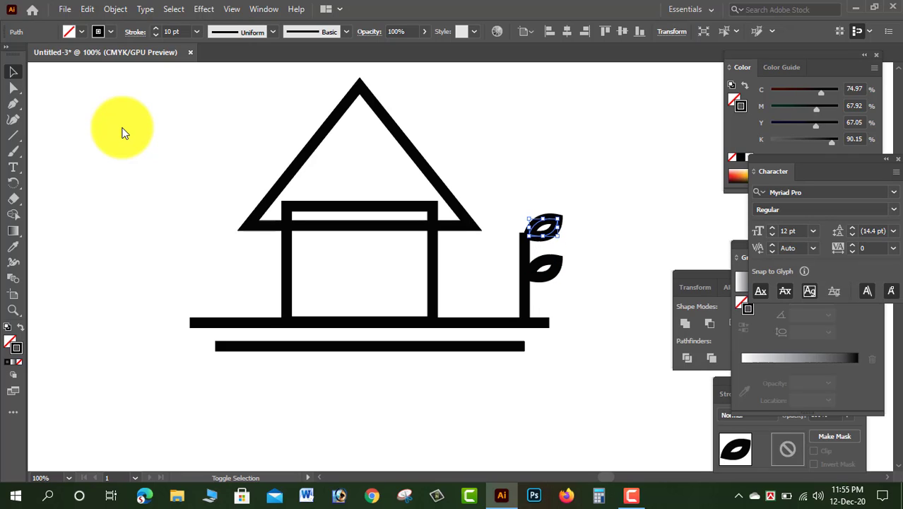
pyautogui.hotkey('shift', 'Down')
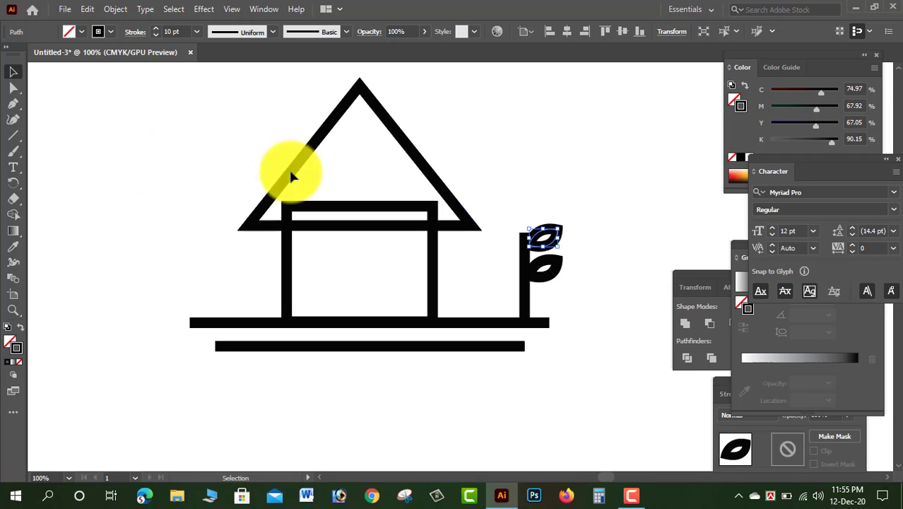
pyautogui.click(580, 217)
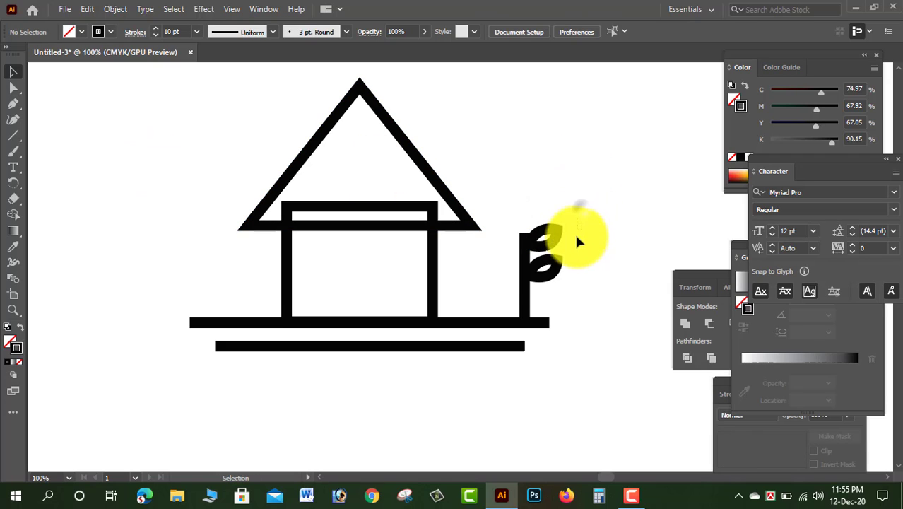
# Reflect both leaves across the vertical axis as a copy.
pyautogui.click(544, 274)
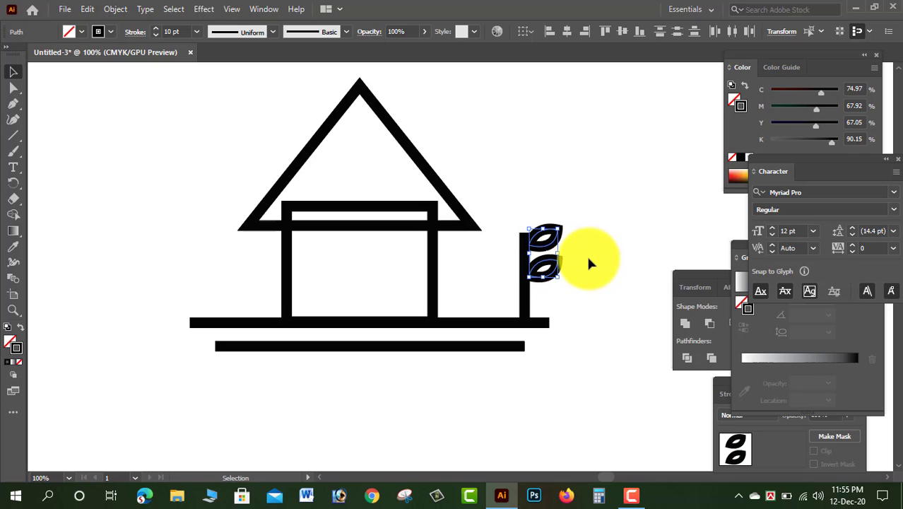
pyautogui.rightClick(548, 262)
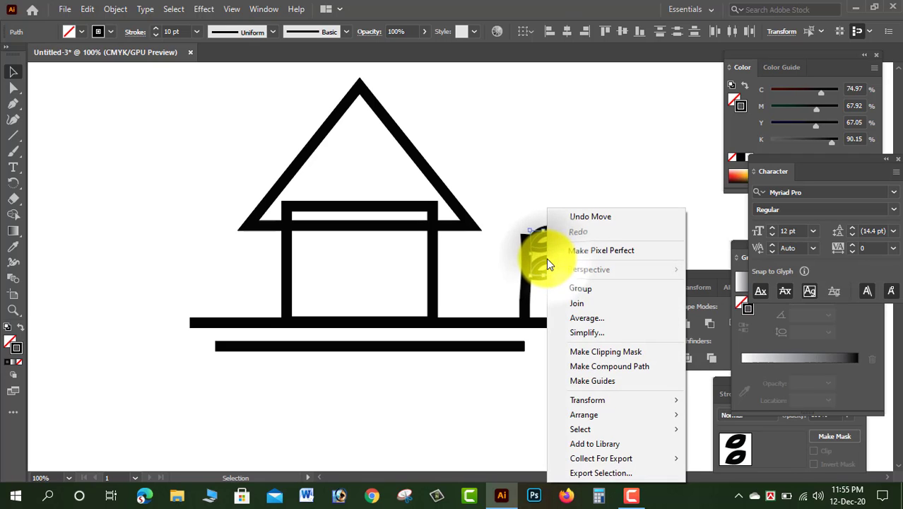
pyautogui.click(653, 402)
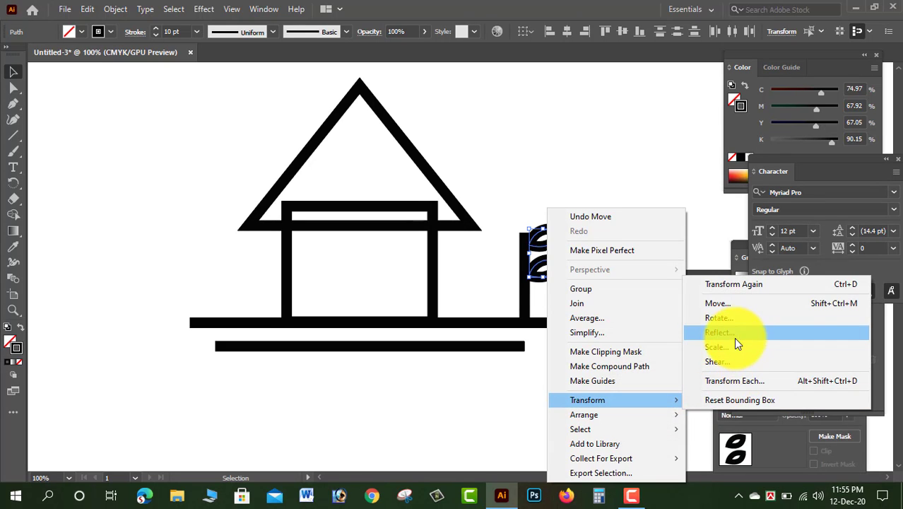
pyautogui.click(717, 333)
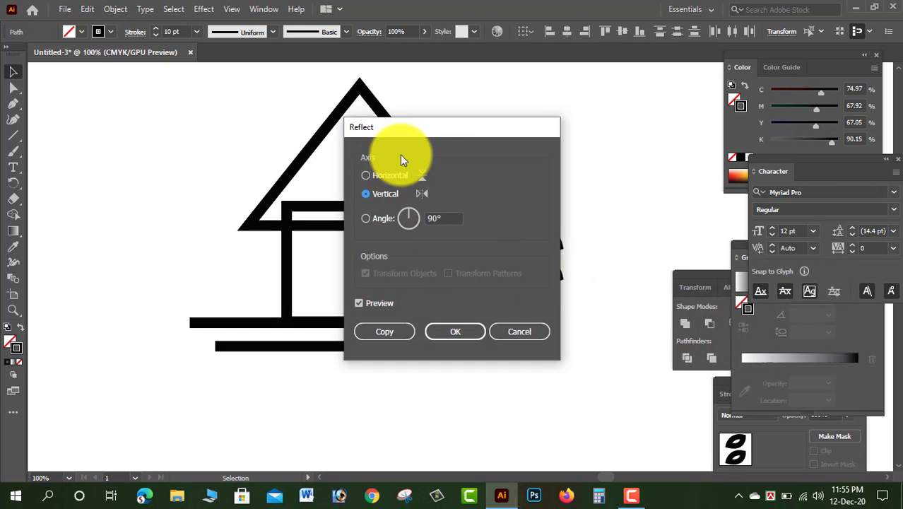
pyautogui.moveTo(393, 127); pyautogui.dragTo(302, 81)
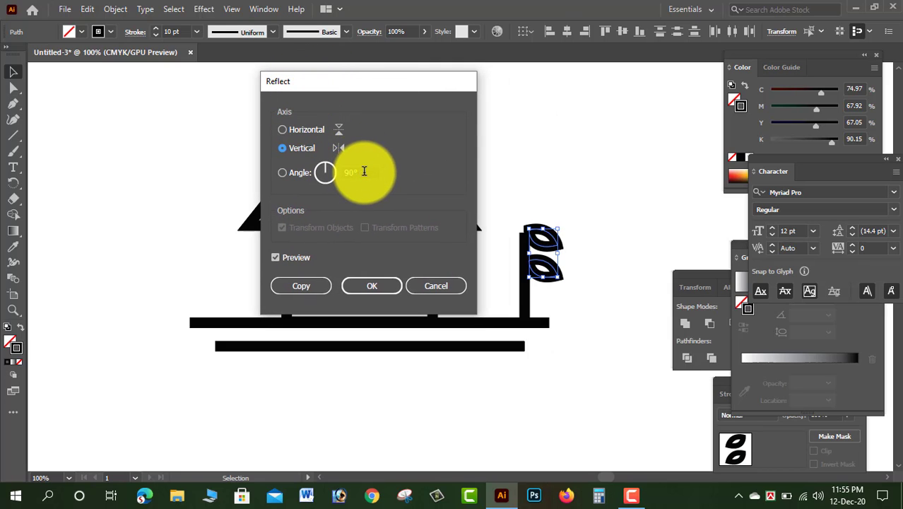
pyautogui.click(294, 288)
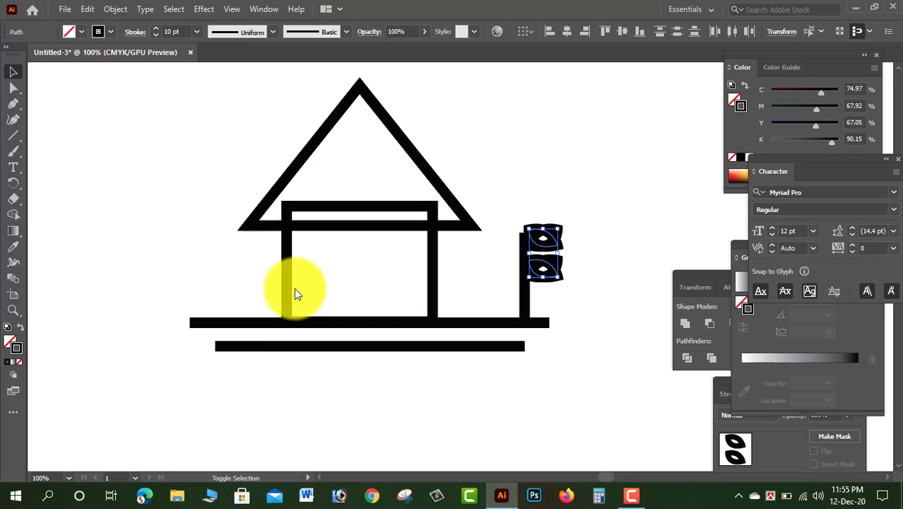
# Move the mirrored leaf pair to the left side of the stem and raise it slightly above the right pair.
pyautogui.hotkey('shift', 'Left')
pyautogui.hotkey('shift', 'Left')
pyautogui.hotkey('shift', 'Left')
pyautogui.hotkey('shift', 'Left')
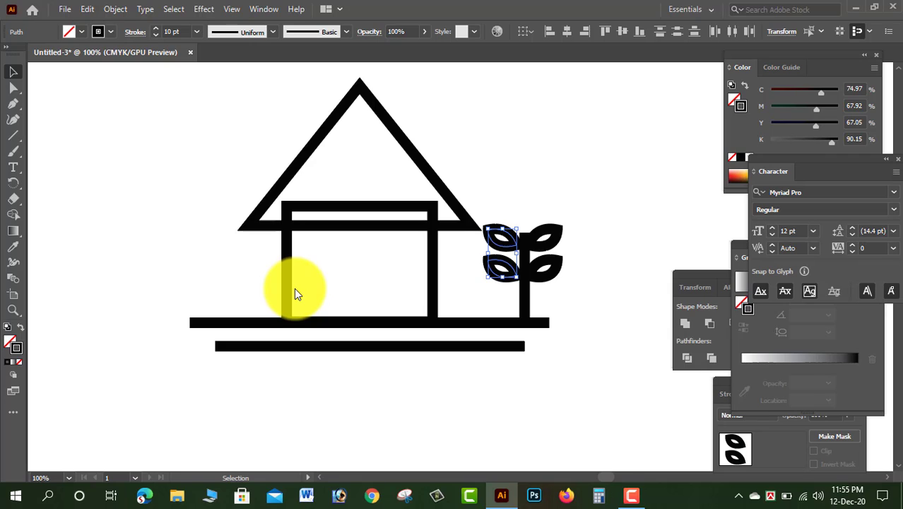
pyautogui.press('Down')
pyautogui.press('Down')
pyautogui.press('Down')
pyautogui.press('Down')
pyautogui.press('Down')
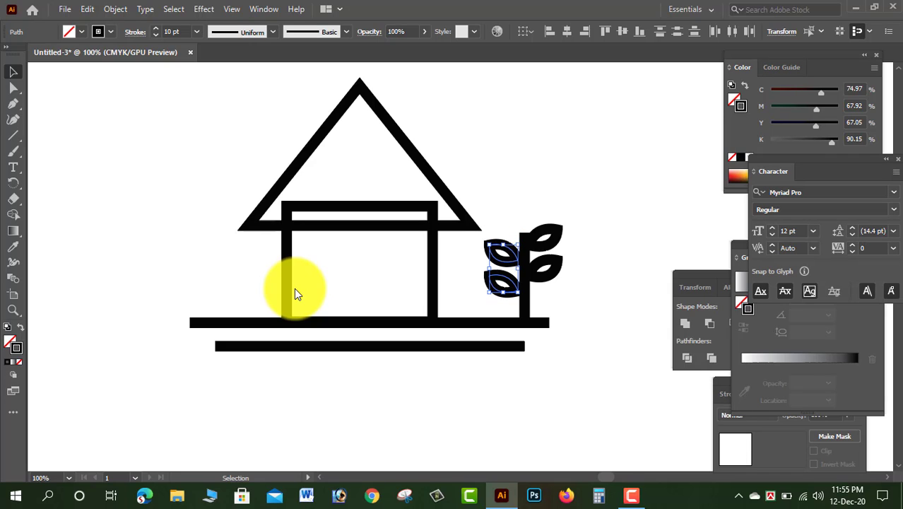
pyautogui.press('Up')
pyautogui.press('Up')
pyautogui.press('Up')
pyautogui.press('Up')
pyautogui.press('Up')
pyautogui.press('Up')
pyautogui.press('Up')
pyautogui.press('Up')
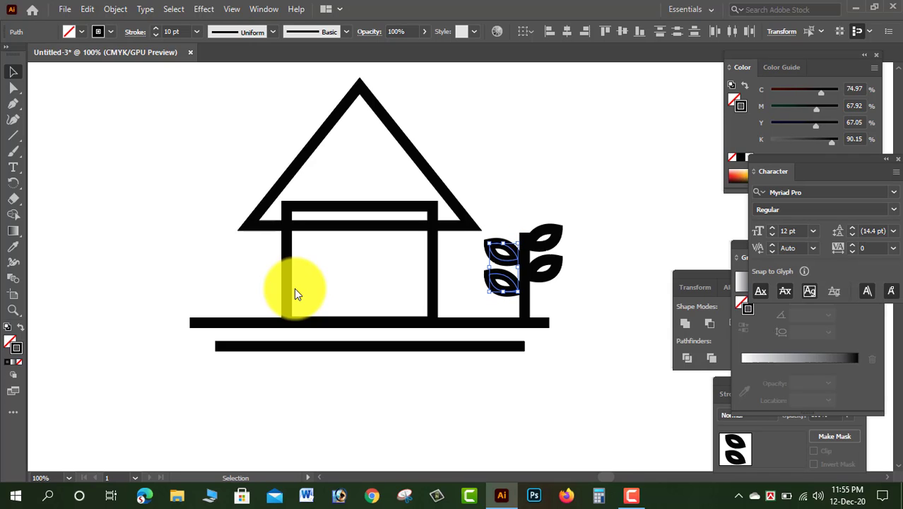
pyautogui.press('Up')
pyautogui.press('Up')
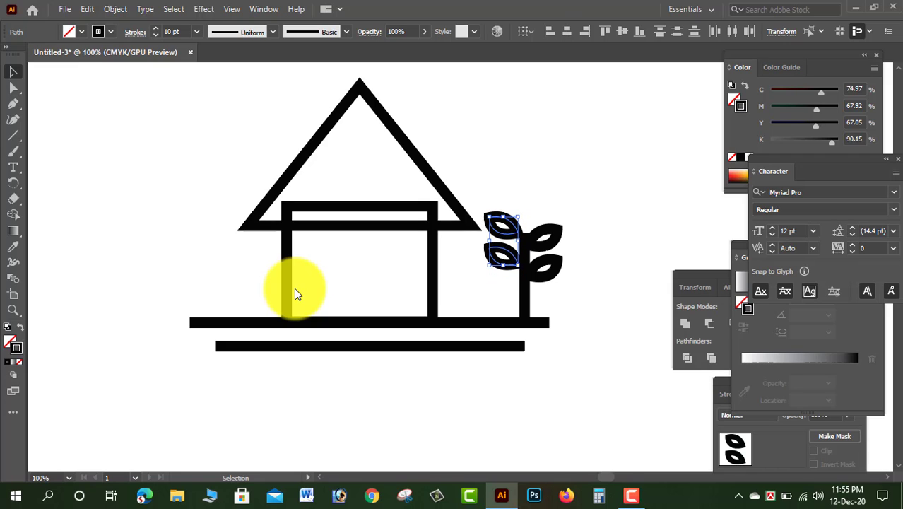
pyautogui.click(614, 191)
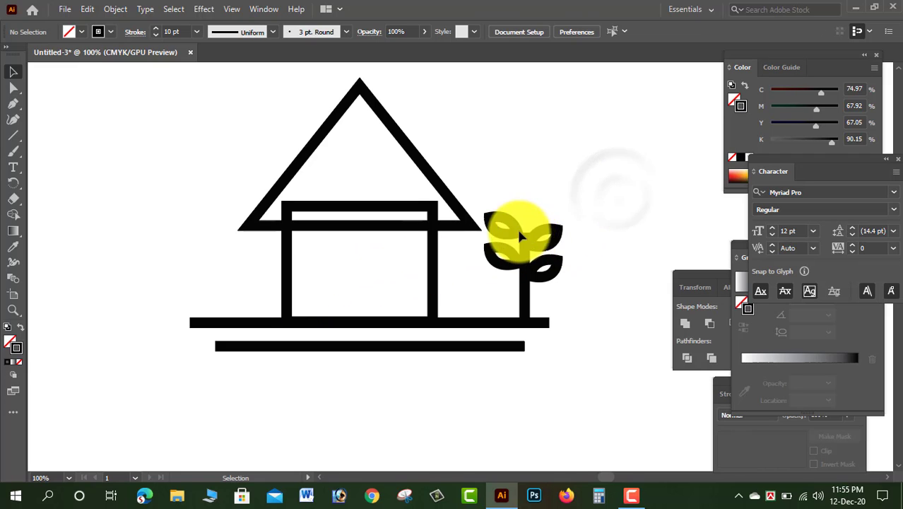
# Nudge the left leaf pair closer to the stem, and shift the right leaf pair slightly inward and down.
pyautogui.click(499, 255)
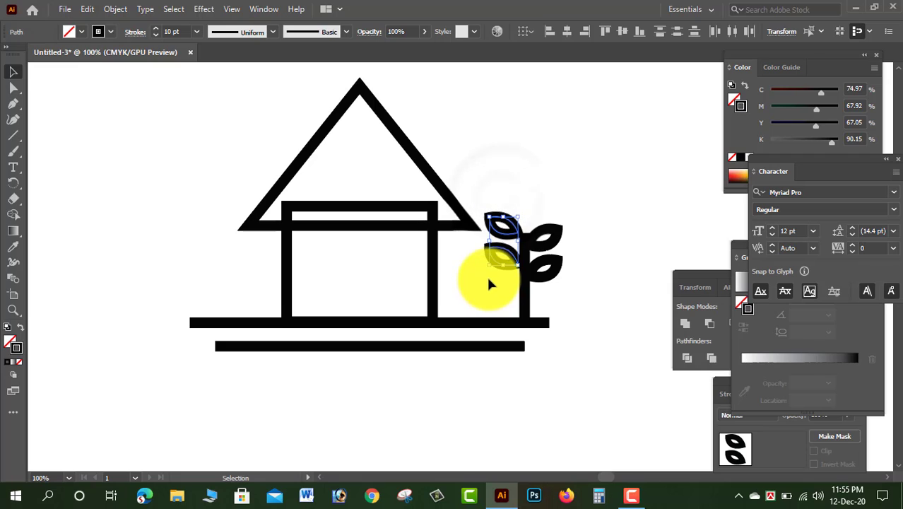
pyautogui.click(593, 211)
pyautogui.click(540, 265)
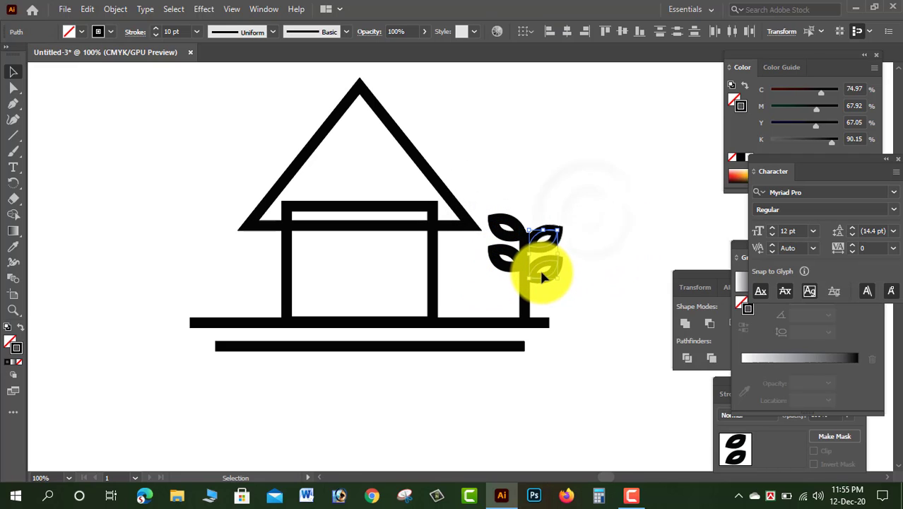
pyautogui.press('Left')
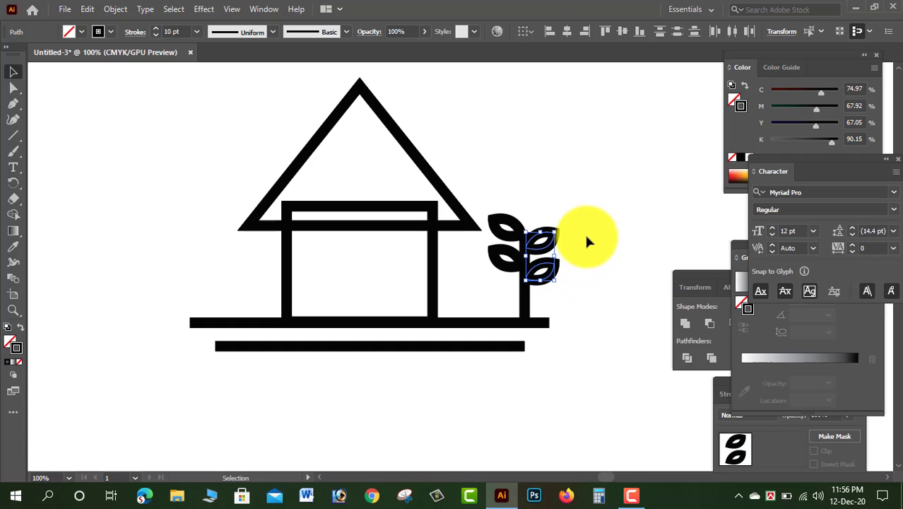
pyautogui.press('Right')
pyautogui.press('Right')
pyautogui.click(584, 229)
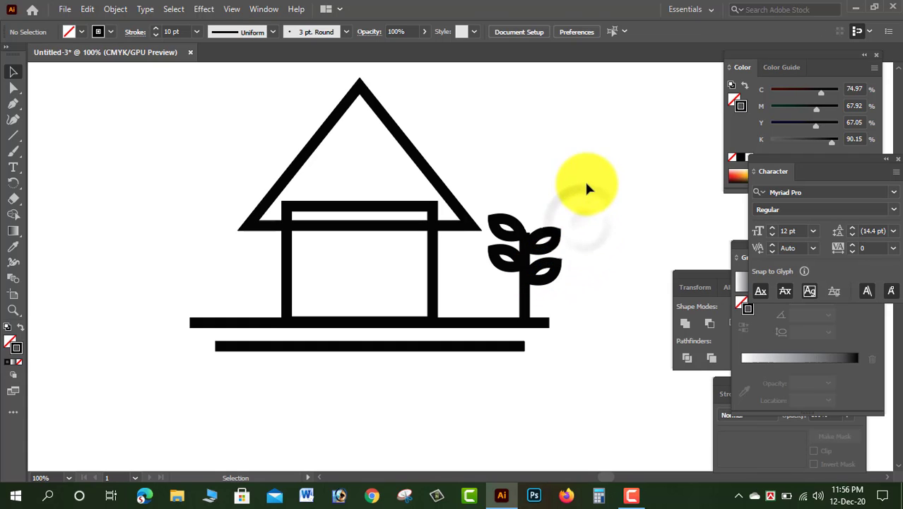
pyautogui.click(541, 284)
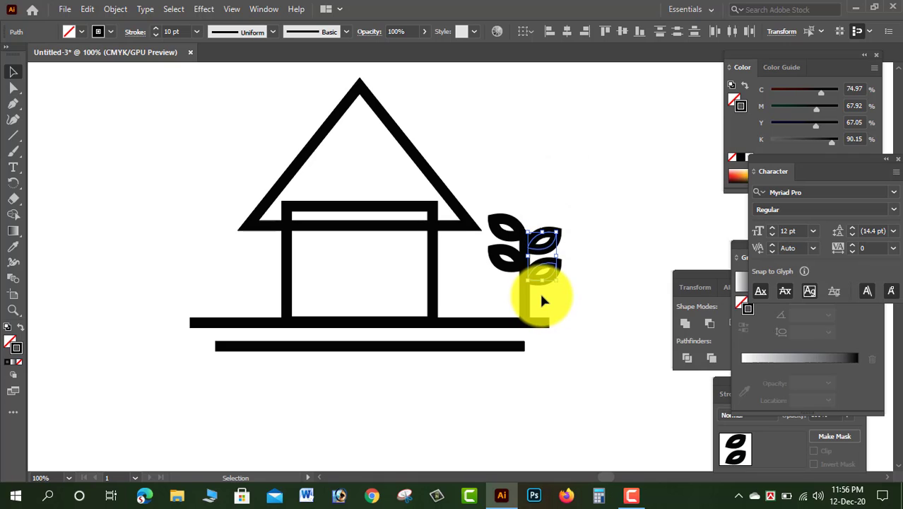
pyautogui.click(595, 205)
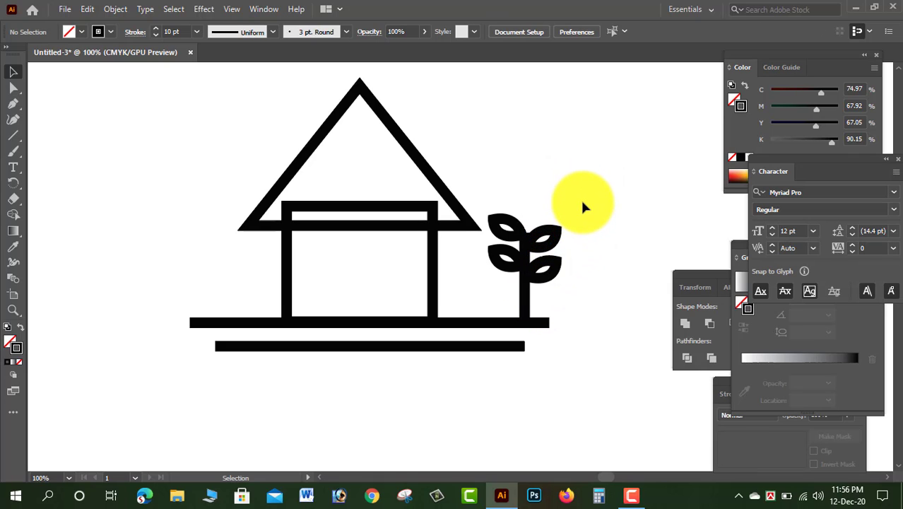
# Expand the strokes of the whole house and plant artwork into filled shapes and group them.
pyautogui.moveTo(212, 90)
pyautogui.mouseDown()
pyautogui.moveTo(487, 300)
pyautogui.moveTo(612, 415)
pyautogui.mouseUp()
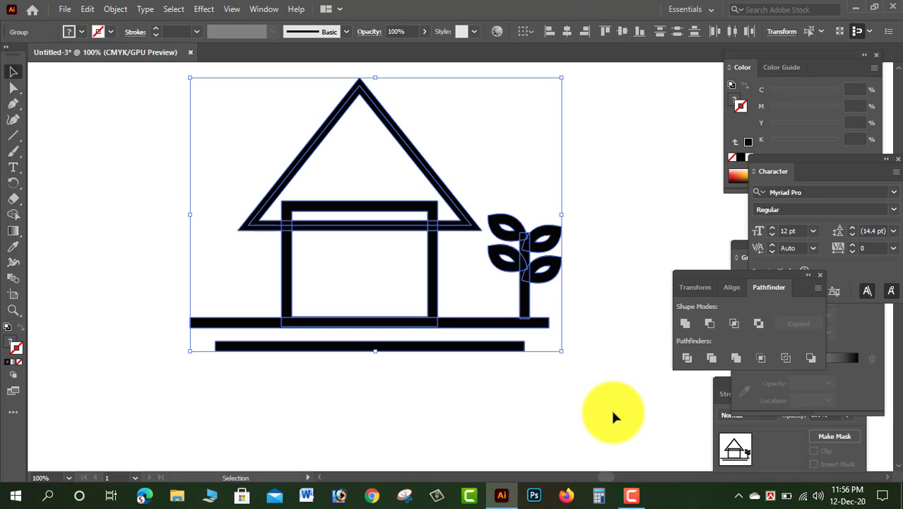
pyautogui.rightClick(522, 252)
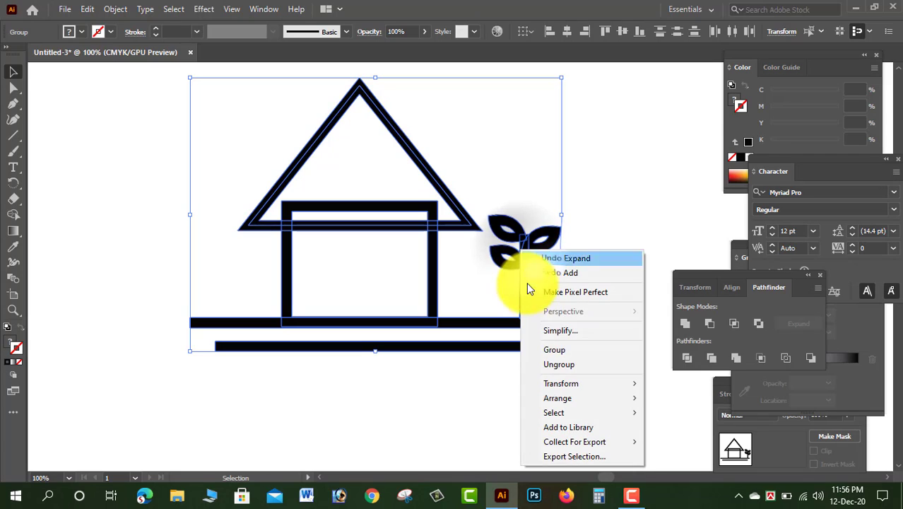
pyautogui.click(540, 354)
pyautogui.click(619, 243)
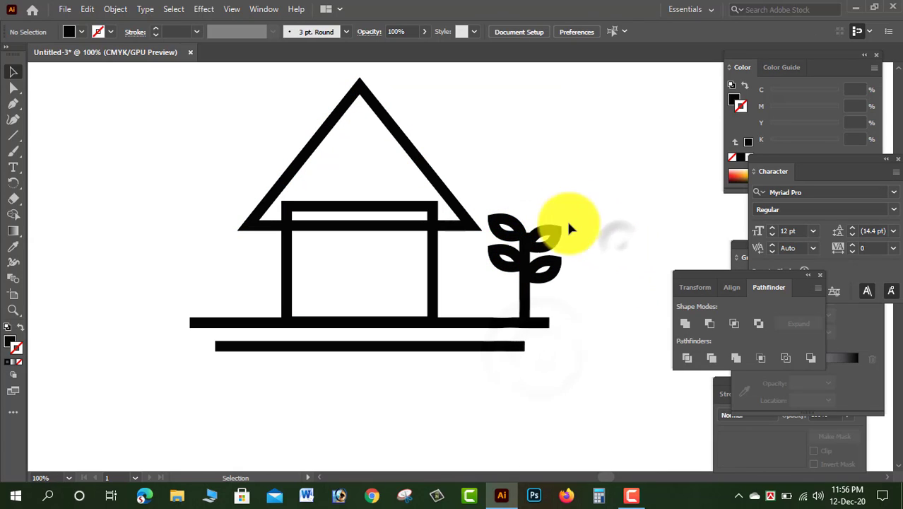
# Give the grouped house and plant artwork a green stroke of C 100, M 0, Y 100, K 0.
pyautogui.click(295, 175)
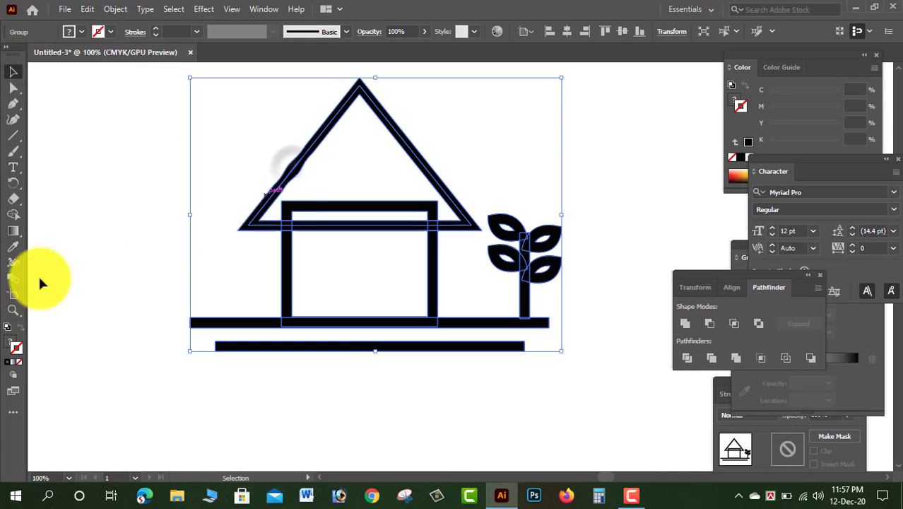
pyautogui.click(740, 160)
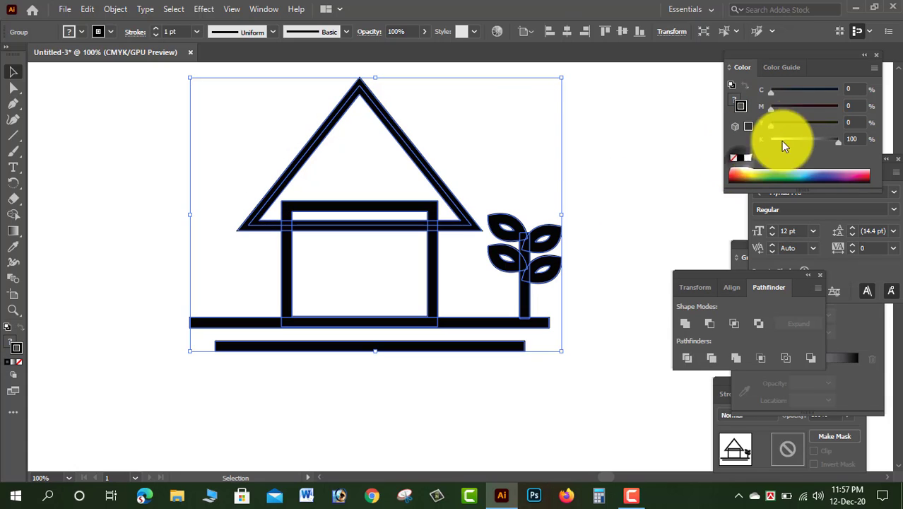
pyautogui.click(785, 142)
pyautogui.moveTo(785, 143)
pyautogui.mouseDown()
pyautogui.moveTo(769, 141)
pyautogui.moveTo(844, 126)
pyautogui.mouseUp()
pyautogui.moveTo(822, 92); pyautogui.dragTo(887, 91)
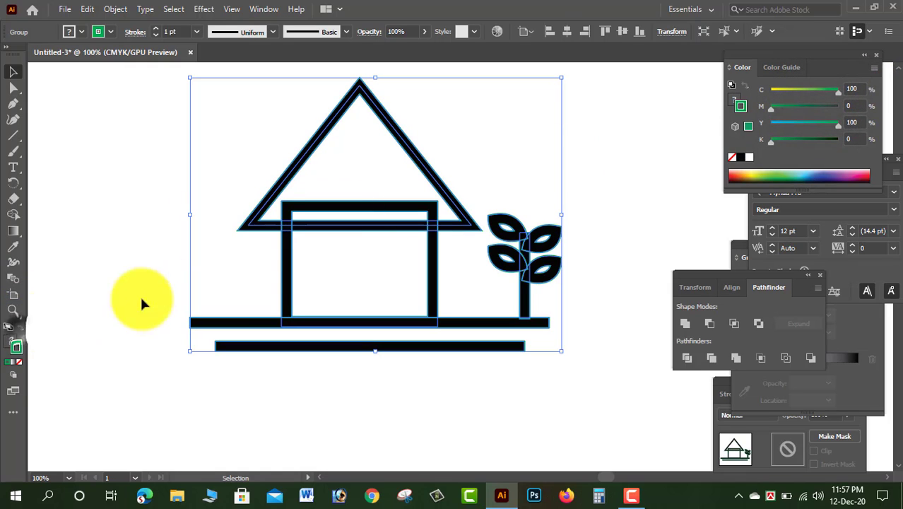
pyautogui.click(188, 223)
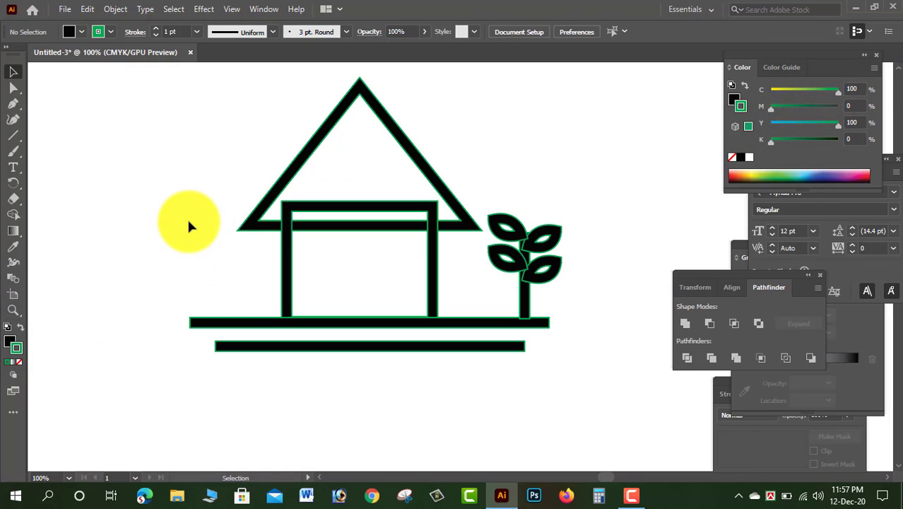
pyautogui.moveTo(204, 124)
pyautogui.mouseDown()
pyautogui.moveTo(389, 256)
pyautogui.moveTo(347, 256)
pyautogui.mouseUp()
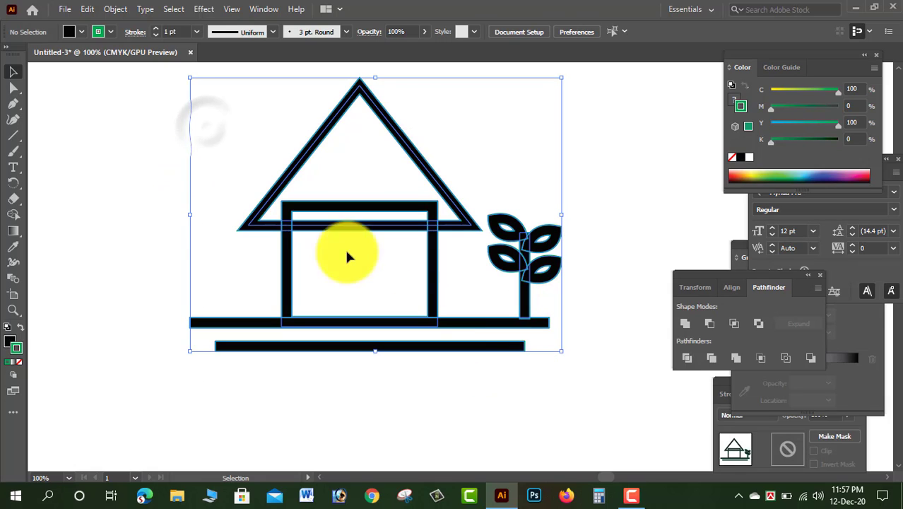
pyautogui.click(108, 30)
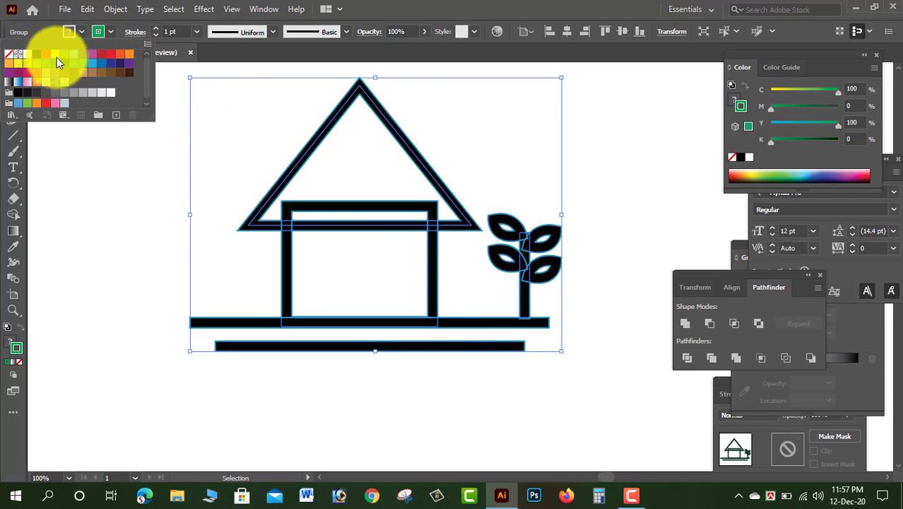
pyautogui.click(82, 134)
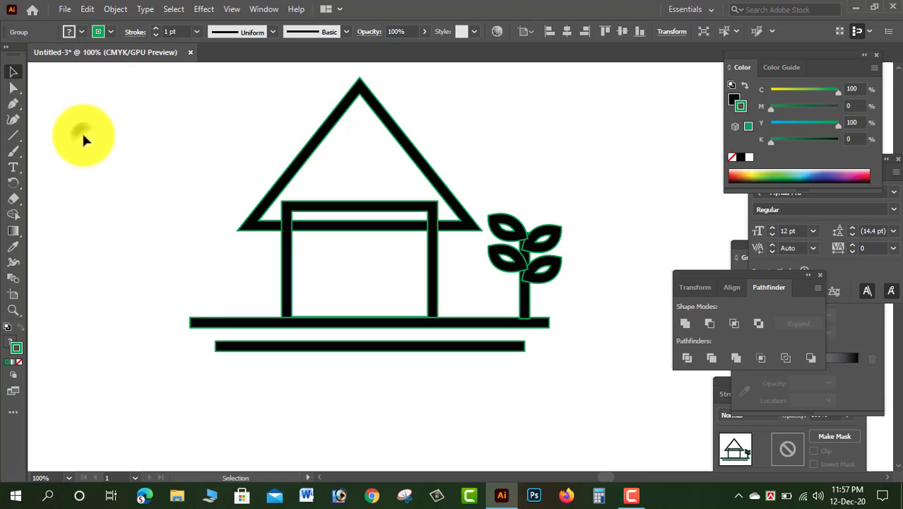
pyautogui.press('a')
pyautogui.hotkey('ctrl', 'a')
pyautogui.press('/')
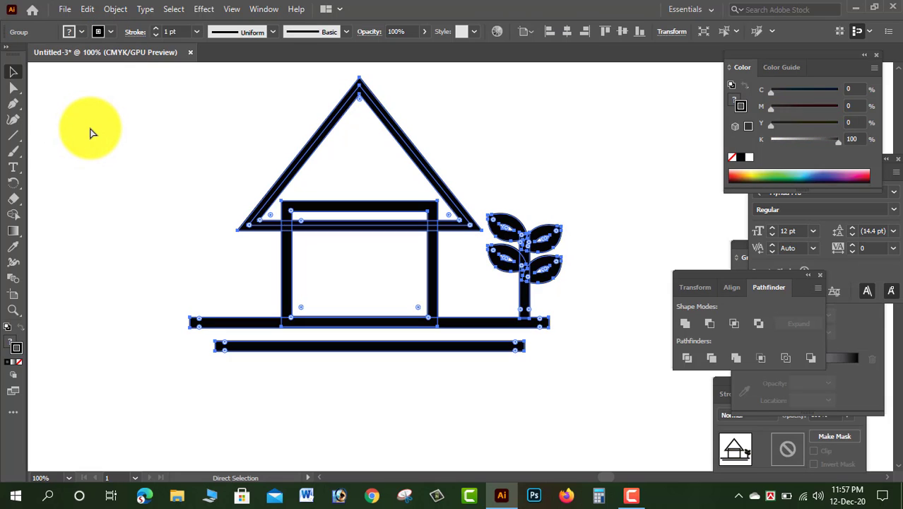
# Undo the stroke recolouring, grouping and expansion of the artwork, back to its editable 10 pt strokes.
pyautogui.hotkey('ctrl', 'z')
pyautogui.hotkey('ctrl', 'z')
pyautogui.hotkey('ctrl', 'z')
pyautogui.hotkey('ctrl', 'z')
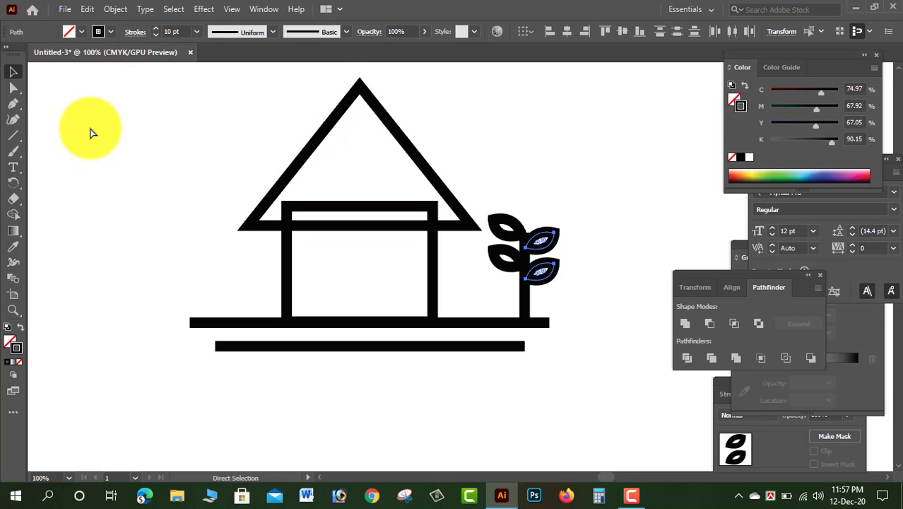
pyautogui.hotkey('ctrl', 'z')
pyautogui.hotkey('ctrl', 'z')
pyautogui.hotkey('ctrl', 'z')
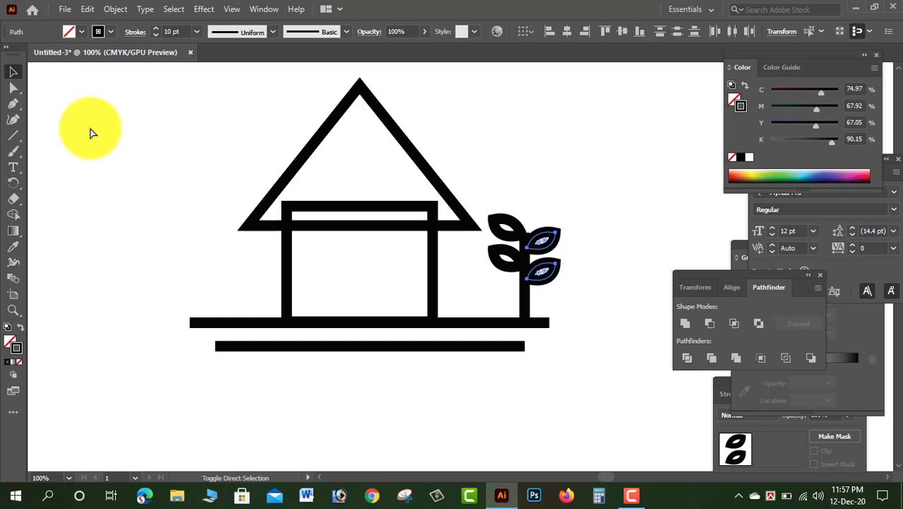
pyautogui.hotkey('ctrl', 'shift', 'z')
pyautogui.hotkey('ctrl', 'shift', 'z')
pyautogui.hotkey('ctrl', 'shift', 'z')
pyautogui.hotkey('ctrl', 'shift', 'z')
pyautogui.hotkey('ctrl', 'shift', 'z')
pyautogui.hotkey('ctrl', 'shift', 'z')
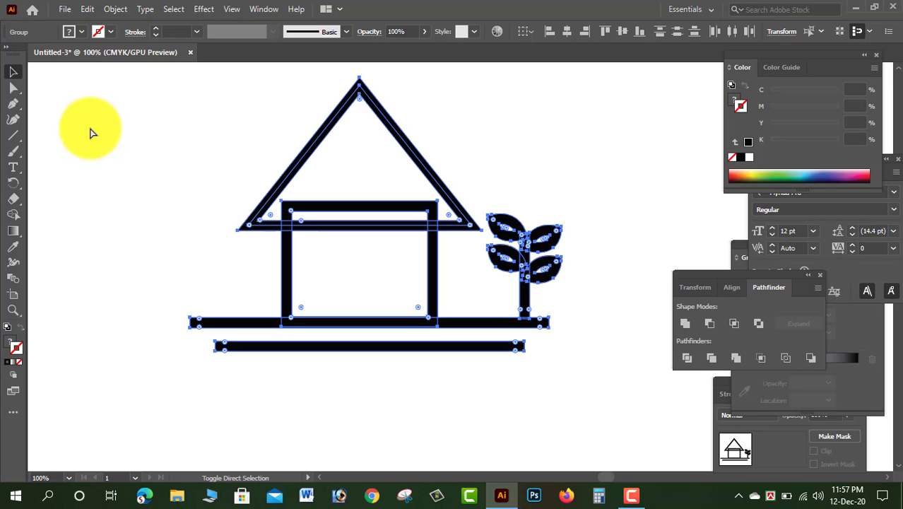
pyautogui.hotkey('ctrl', 'z')
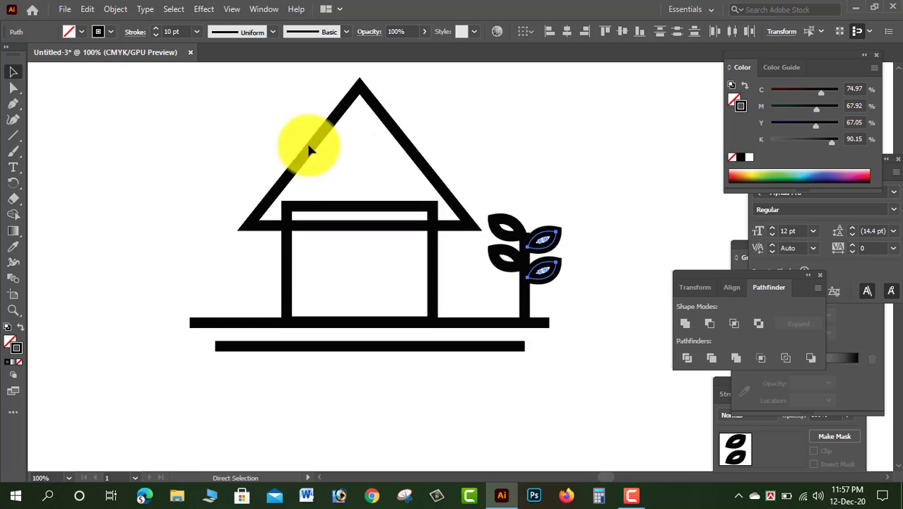
pyautogui.click(556, 156)
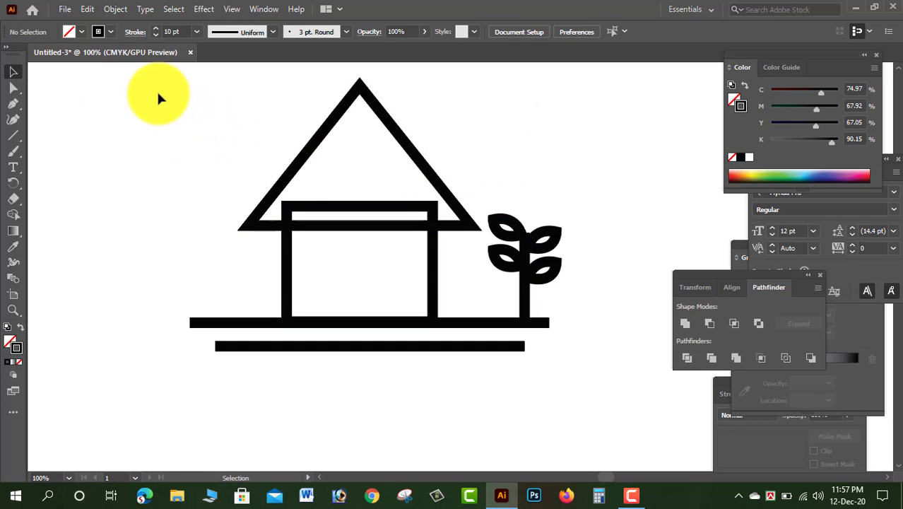
# Apply a light green stroke (C 62.66, M 0, Y 100, K 0) to the whole house, ground lines and plant.
pyautogui.moveTo(122, 85); pyautogui.dragTo(640, 419)
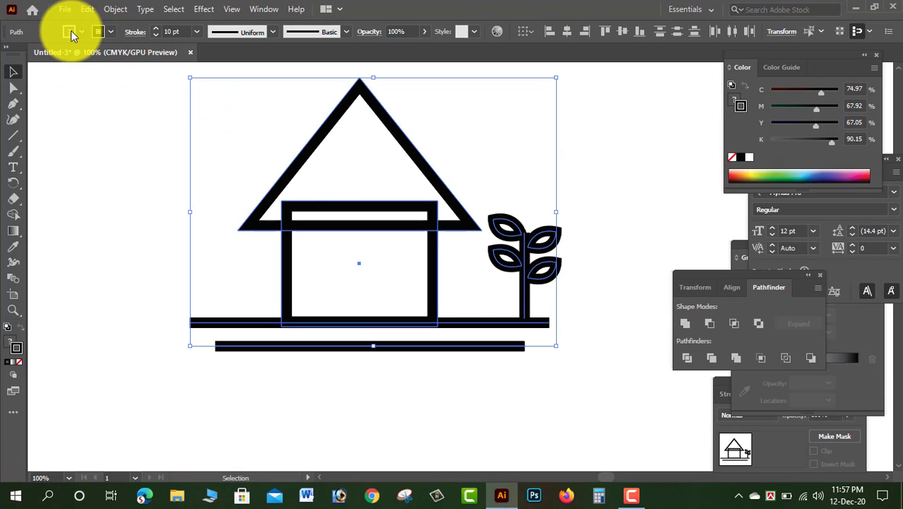
pyautogui.click(107, 32)
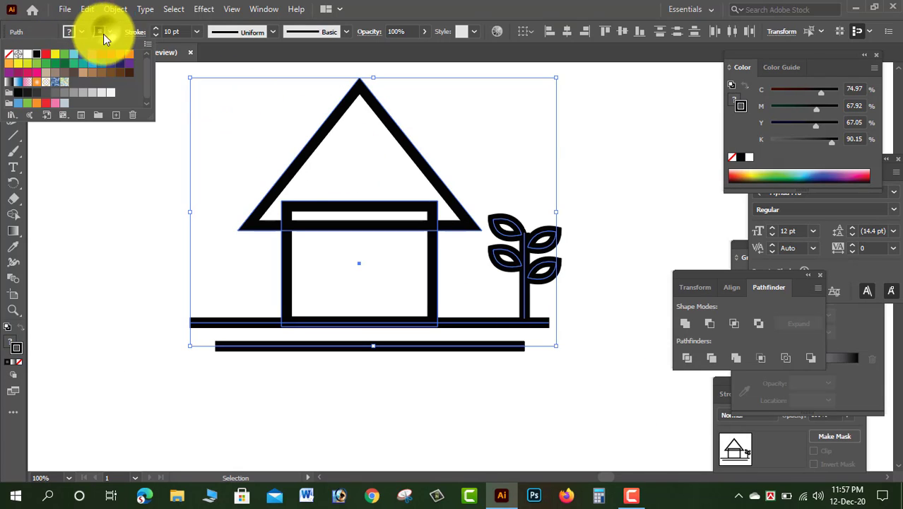
pyautogui.click(62, 57)
pyautogui.click(637, 144)
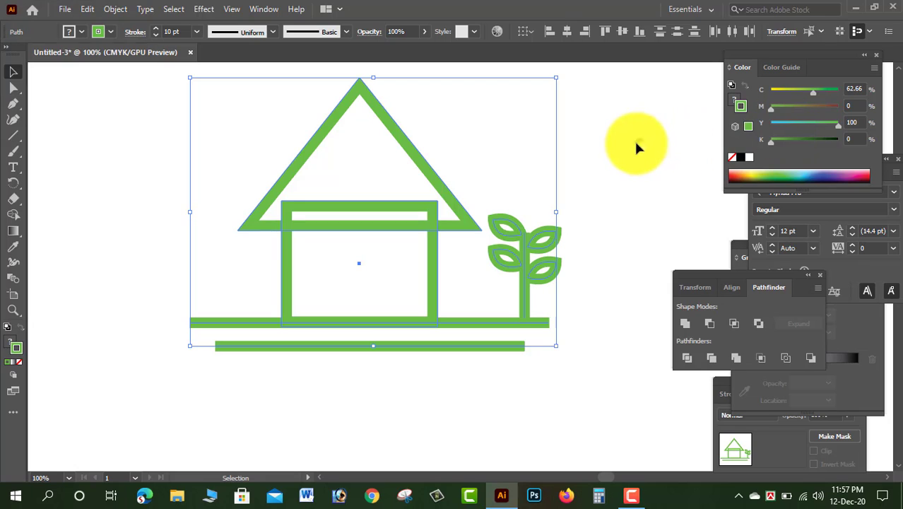
pyautogui.click(654, 143)
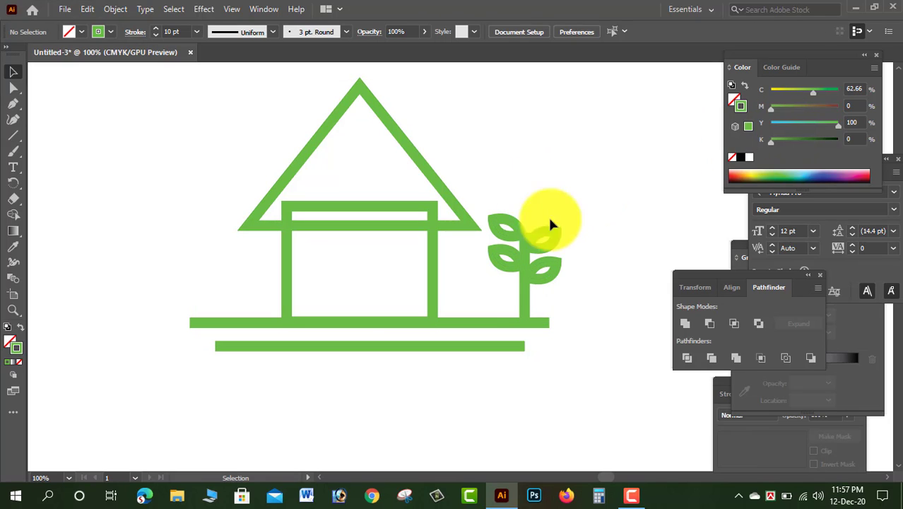
# Place a point text object below the lower ground line and set its font size to 48 pt.
pyautogui.scroll(-1, 621, 255)
pyautogui.scroll(-4, 622, 255)
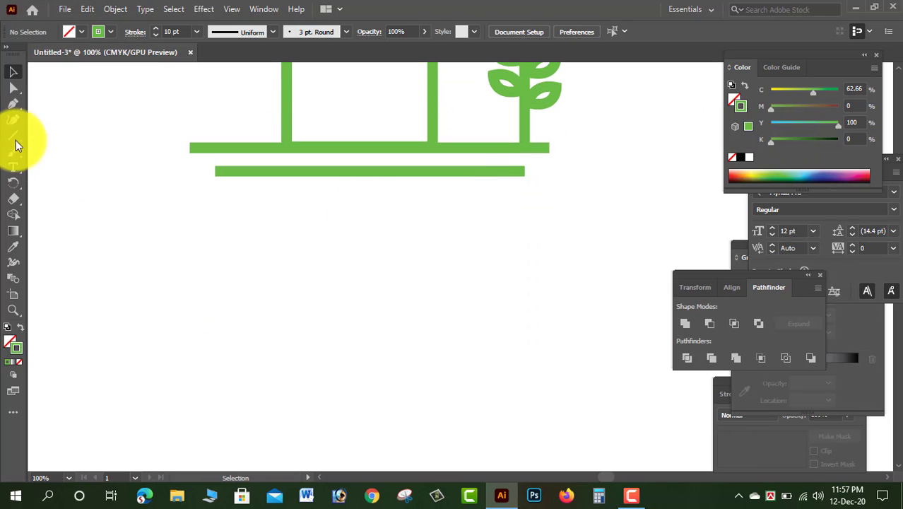
pyautogui.click(13, 167)
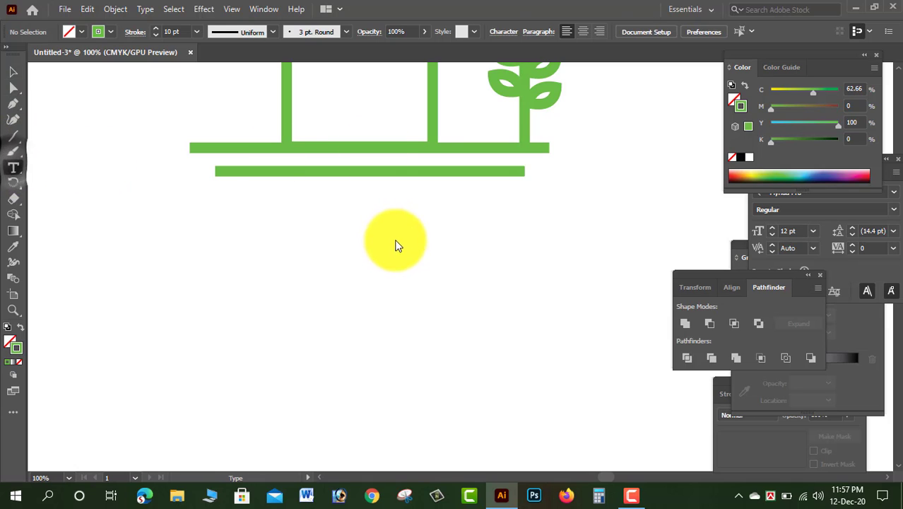
pyautogui.click(283, 221)
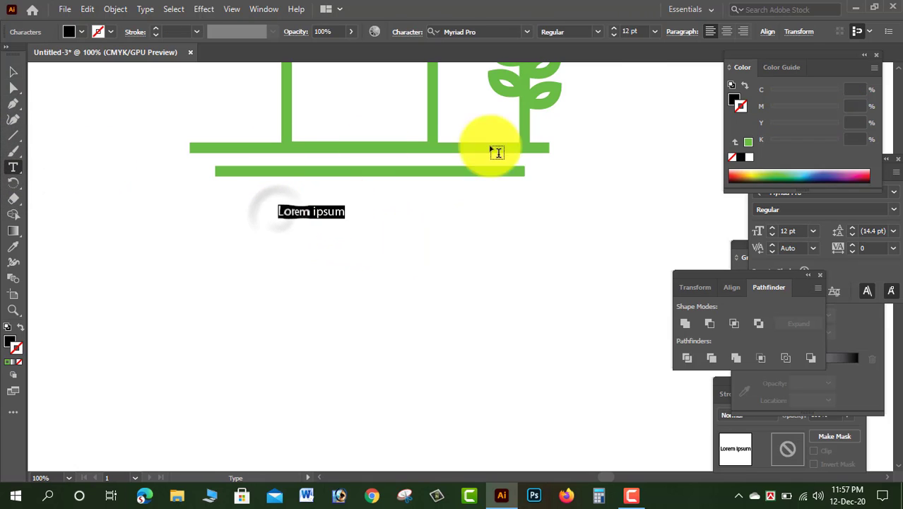
pyautogui.click(653, 32)
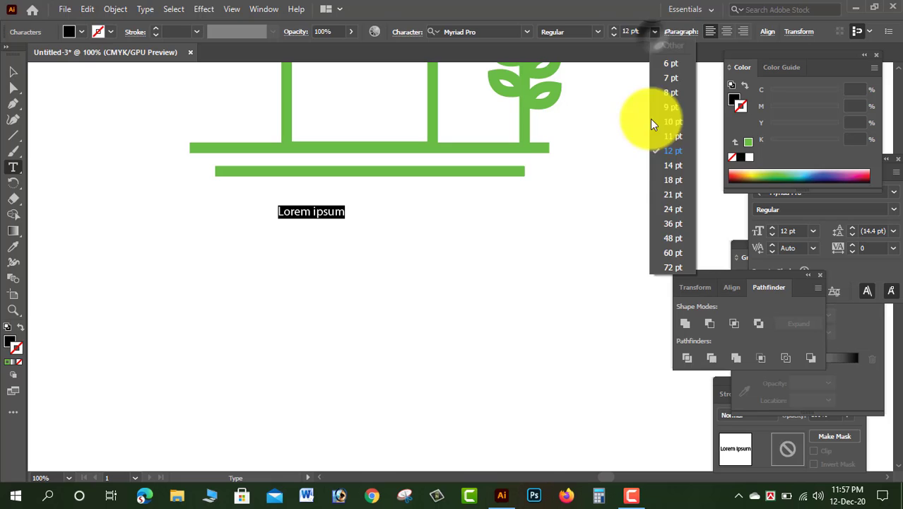
pyautogui.click(662, 238)
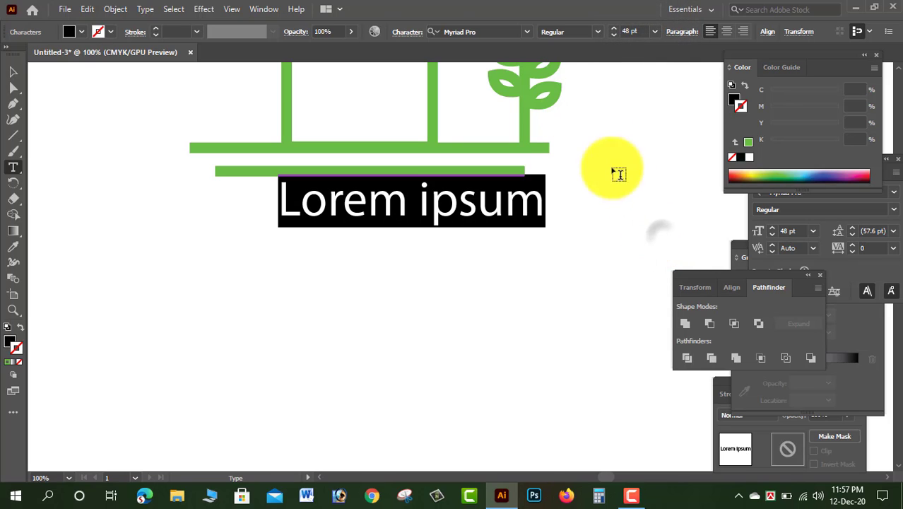
# Set the font of the placeholder text to Footlight MT Light.
pyautogui.click(529, 31)
pyautogui.scroll(-8, 516, 174)
pyautogui.scroll(-3, 518, 174)
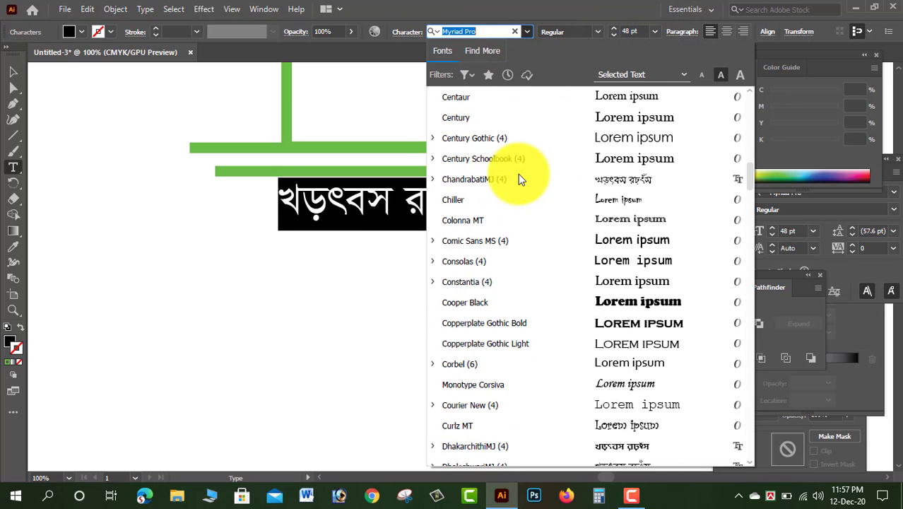
pyautogui.scroll(-6, 520, 174)
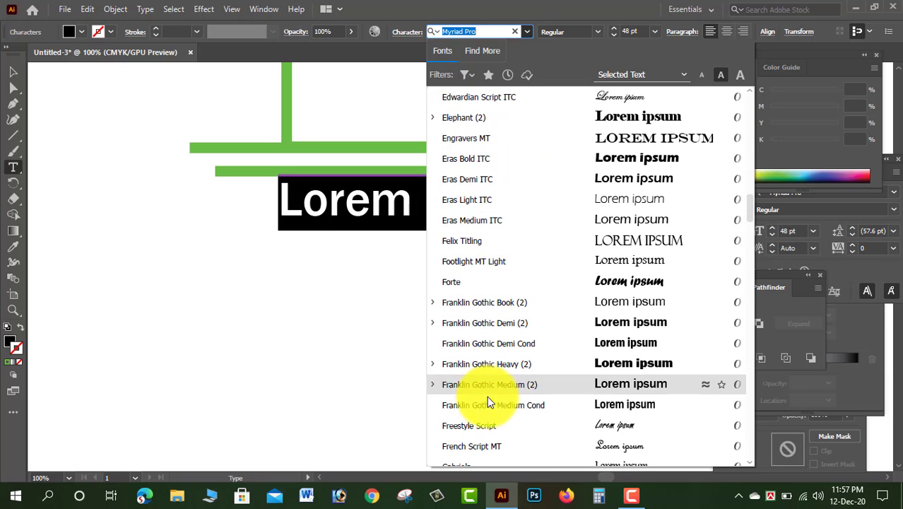
pyautogui.click(523, 261)
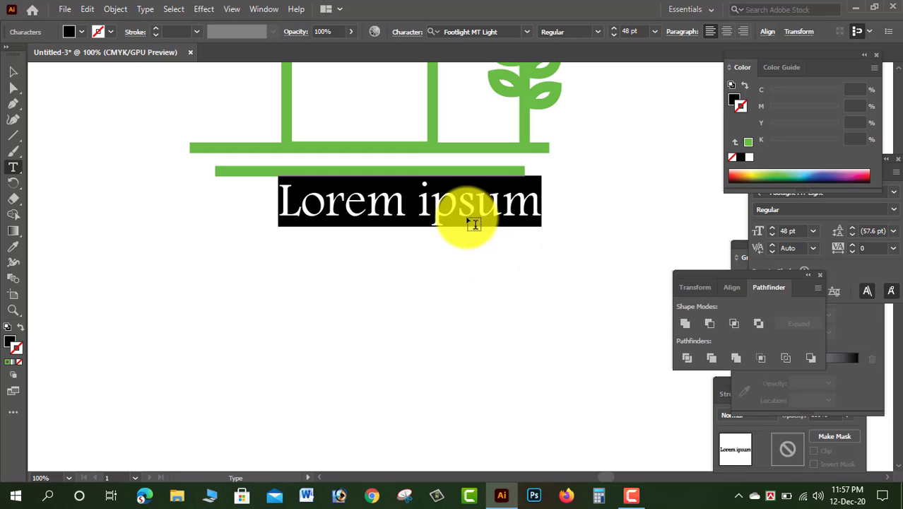
# Replace the placeholder text below the ground lines with the title "GREEN HOUSE".
pyautogui.write('F')
pyautogui.press('BackSpace')
pyautogui.write('G')
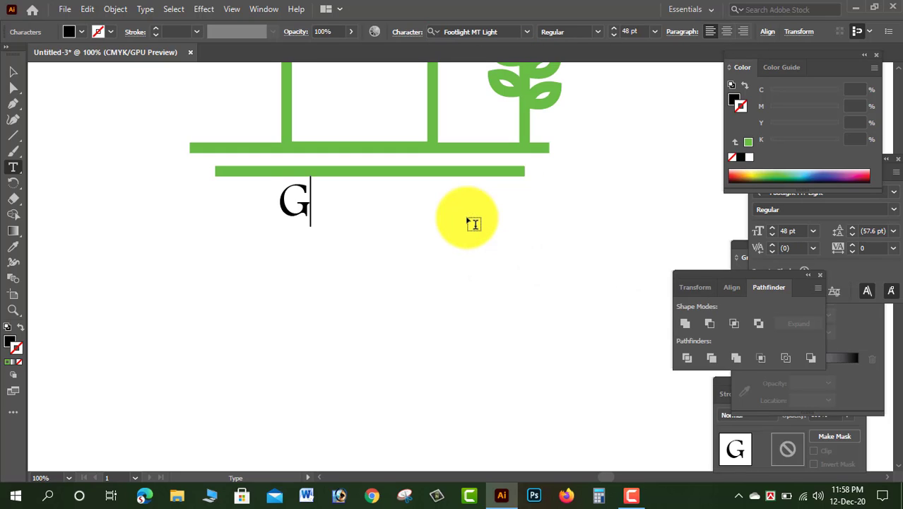
pyautogui.write('REEN HOUSE')
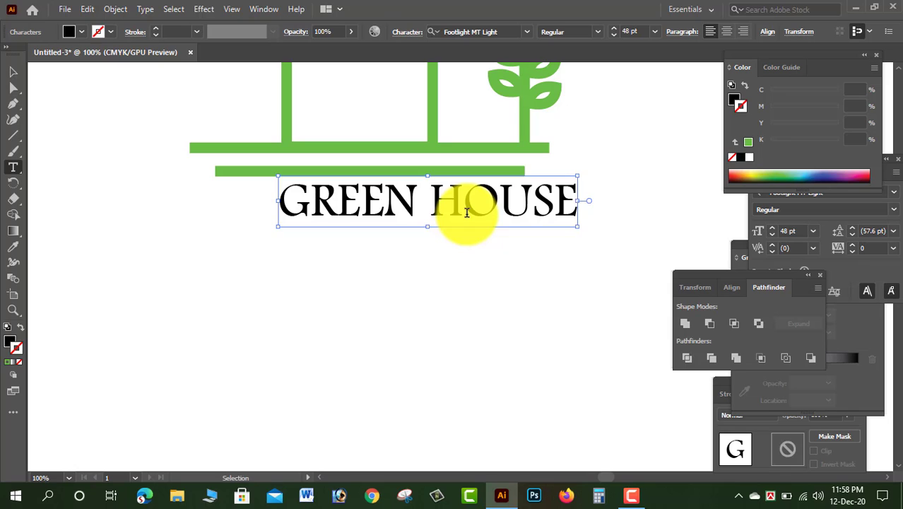
# Give the GREEN HOUSE title the light green fill (C 62.66, M 0, Y 100, K 0) and no stroke.
pyautogui.hotkey('ctrl', 'a')
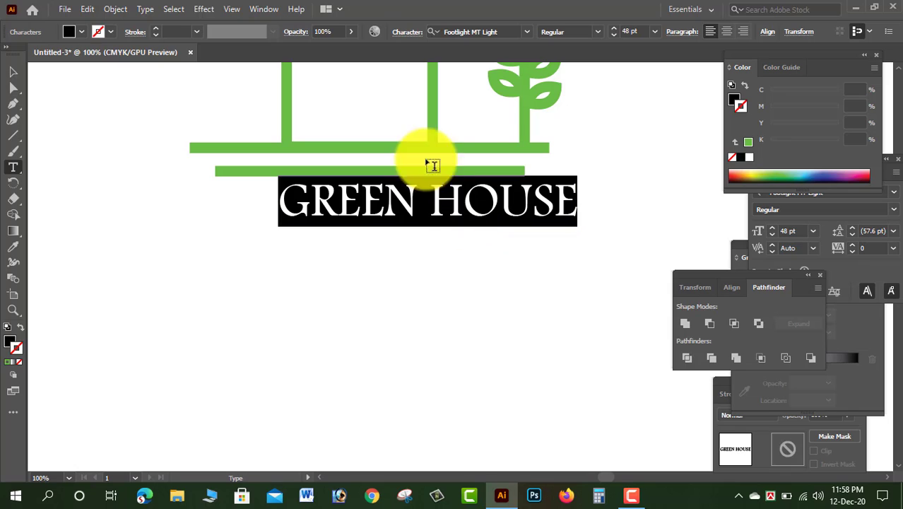
pyautogui.click(738, 142)
pyautogui.click(13, 72)
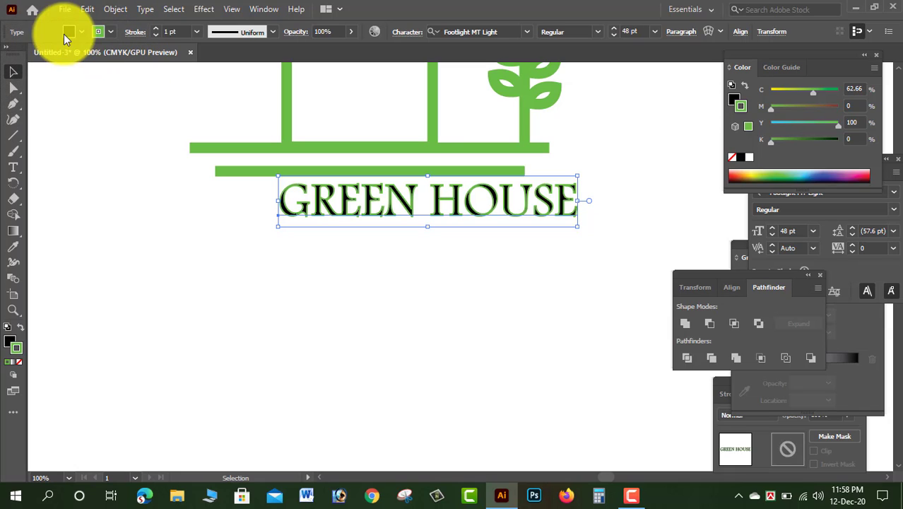
pyautogui.click(111, 33)
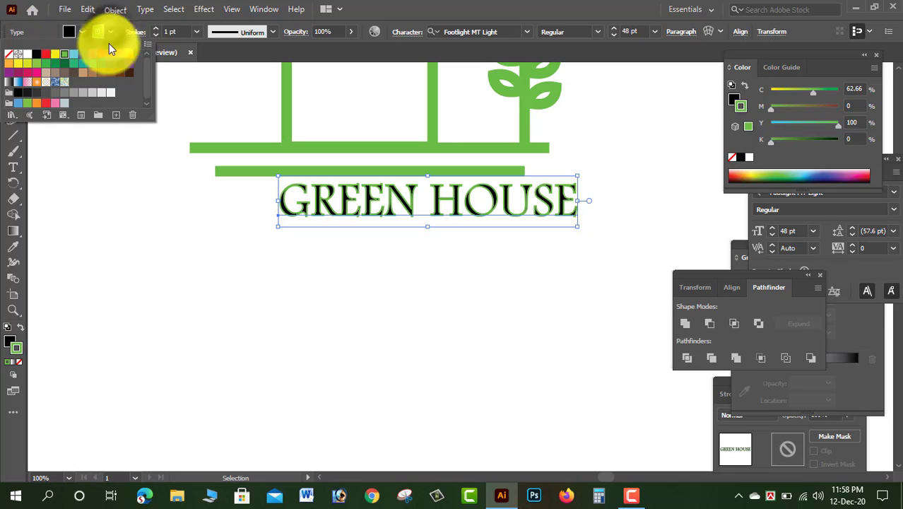
pyautogui.click(106, 33)
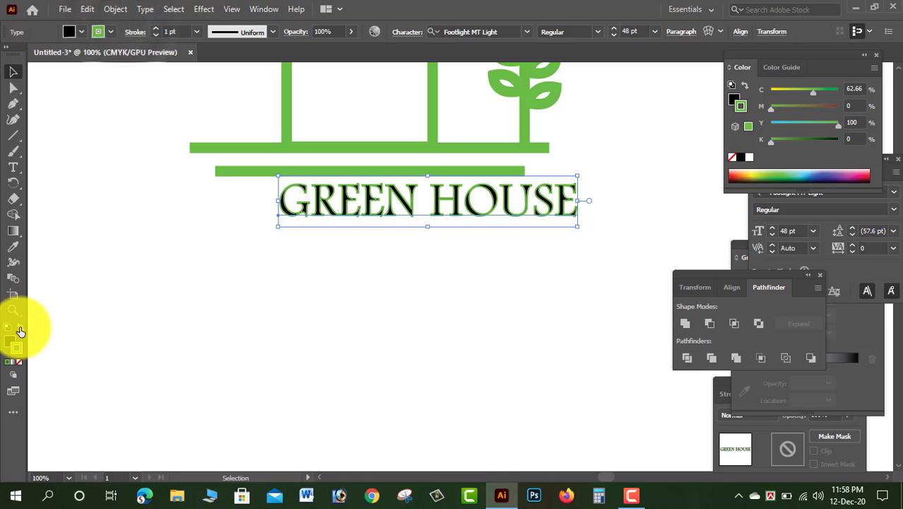
pyautogui.click(21, 326)
pyautogui.click(111, 31)
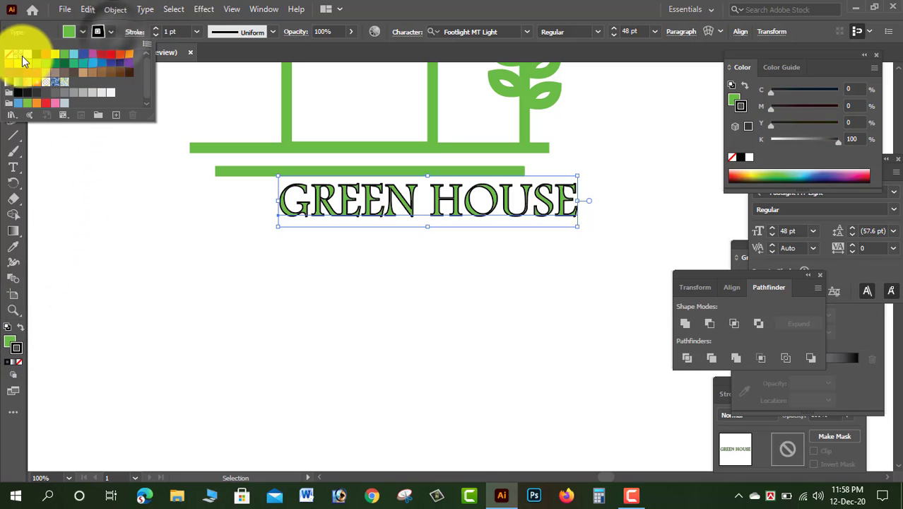
pyautogui.click(4, 60)
pyautogui.click(177, 240)
pyautogui.click(173, 237)
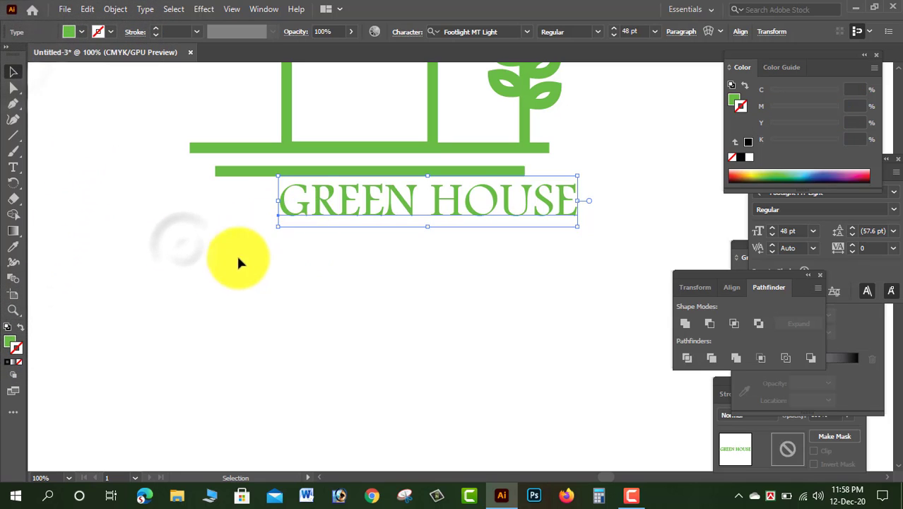
# Move the GREEN HOUSE title slightly down and to the left, leaving a gap beneath the lower ground line.
pyautogui.moveTo(305, 212); pyautogui.dragTo(275, 222)
pyautogui.click(377, 300)
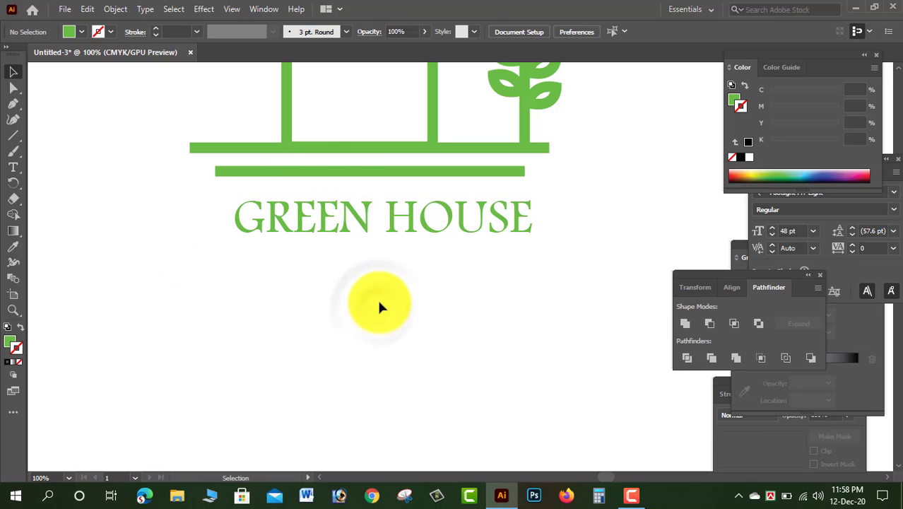
# Group the house, ground lines and plant into one object, leaving the title out.
pyautogui.hotkey('ctrl', '-')
pyautogui.hotkey('ctrl', '-')
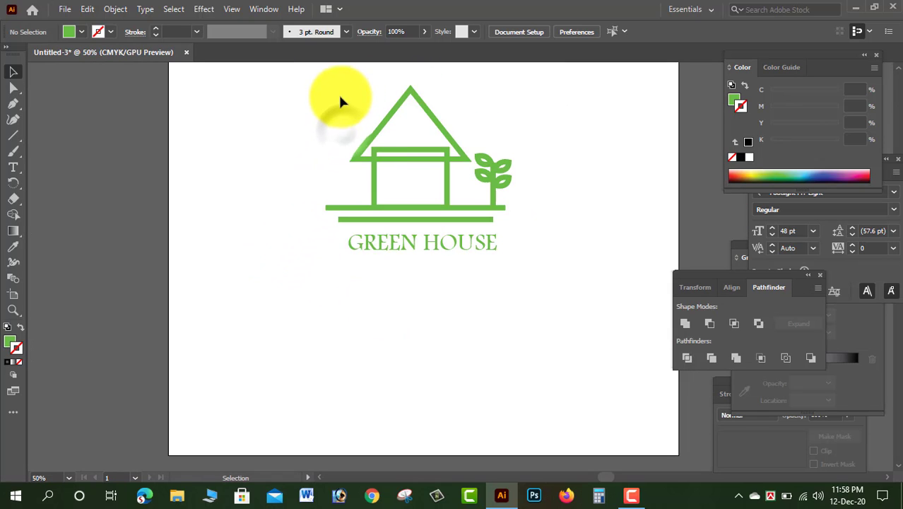
pyautogui.moveTo(323, 79); pyautogui.dragTo(507, 221)
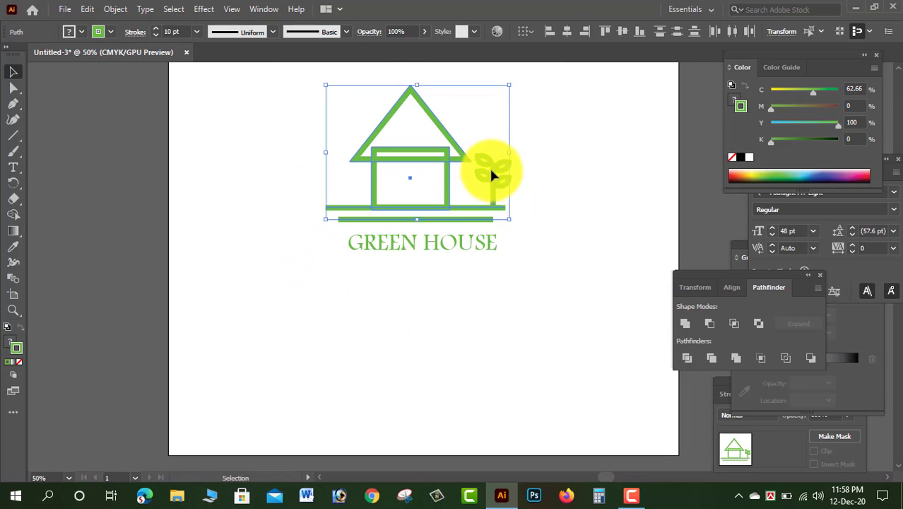
pyautogui.rightClick(493, 169)
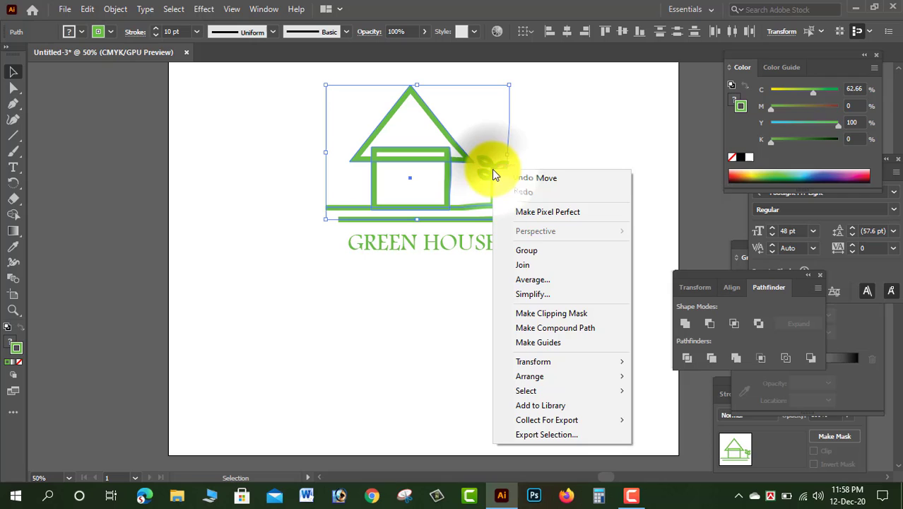
pyautogui.click(530, 252)
pyautogui.click(543, 202)
# Align the grouped artwork and the GREEN HOUSE title to each other by their horizontal centres.
pyautogui.moveTo(320, 101); pyautogui.dragTo(591, 290)
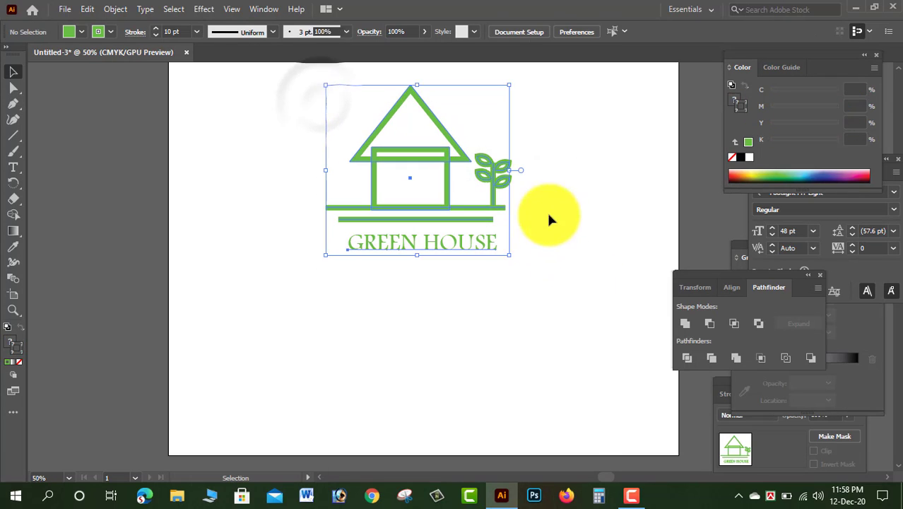
pyautogui.click(446, 32)
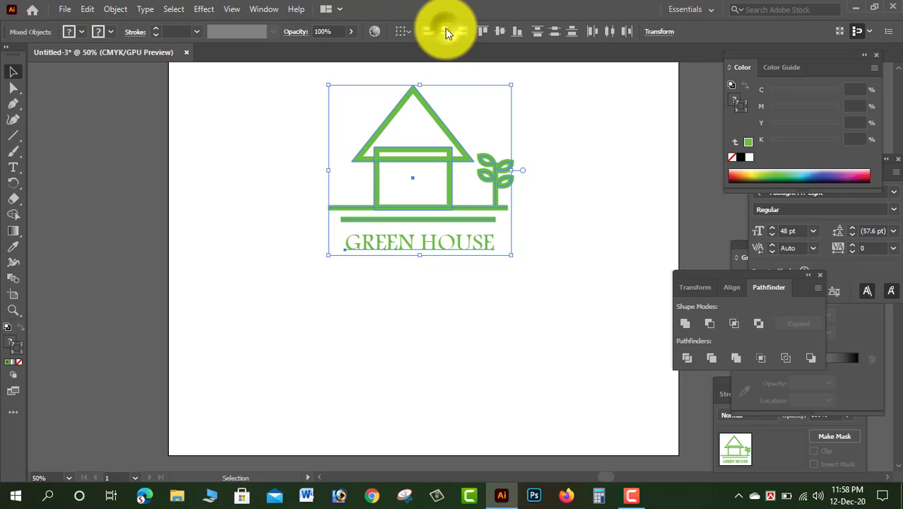
pyautogui.click(598, 162)
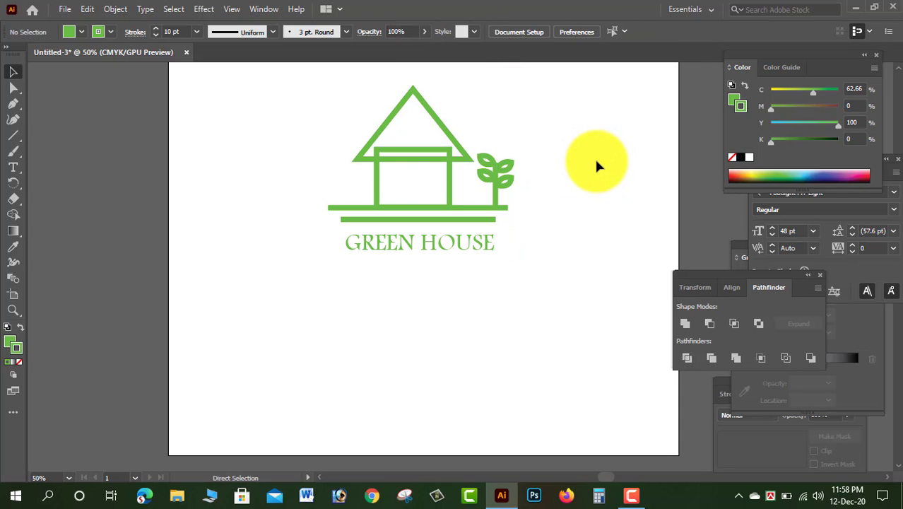
pyautogui.hotkey('ctrl', '-')
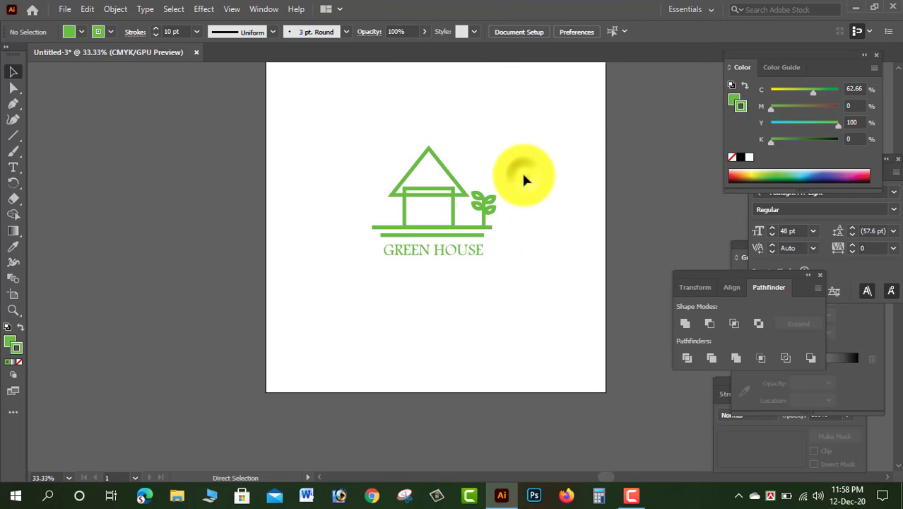
pyautogui.hotkey('ctrl', '+')
pyautogui.hotkey('ctrl', '+')
pyautogui.hotkey('ctrl', '+')
pyautogui.moveTo(523, 179); pyautogui.dragTo(547, 339)
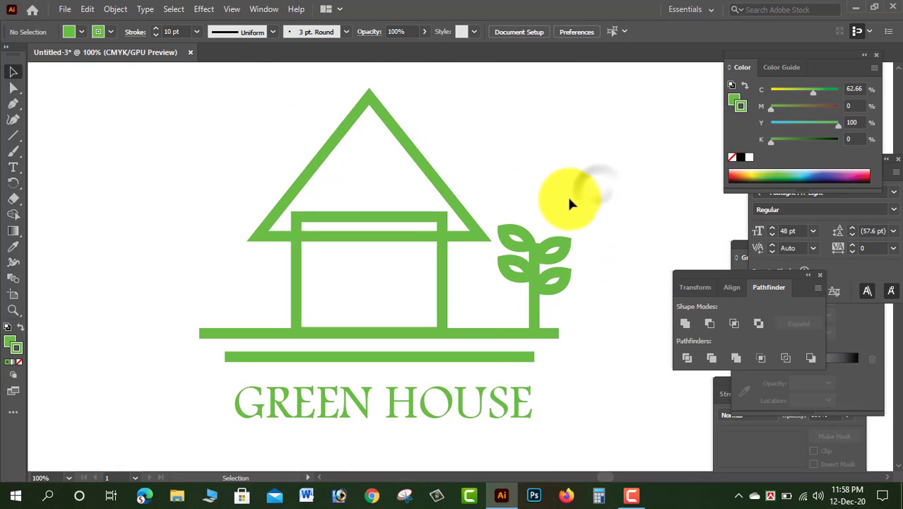